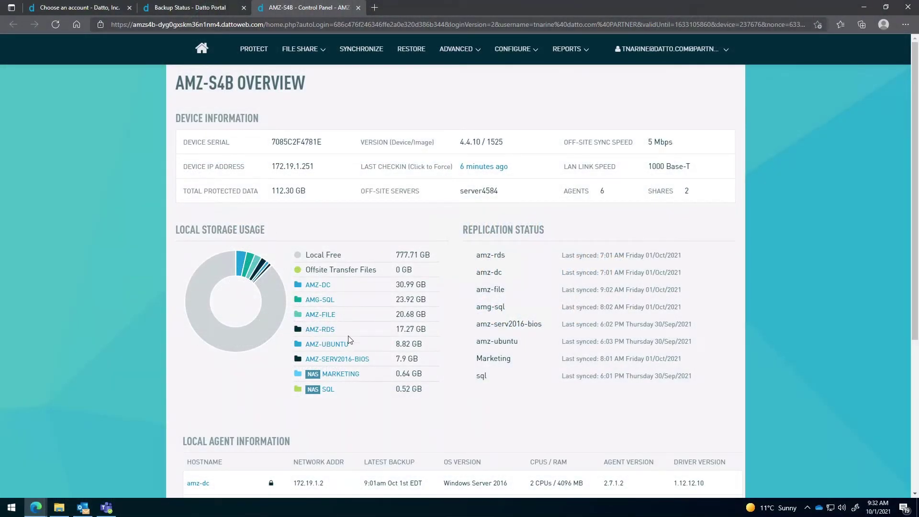
# Step: Start an Export Image restore of amz-rds from the 5:00pm Thursday 30/Sep/2021 recovery point
pyautogui.click(410, 49)
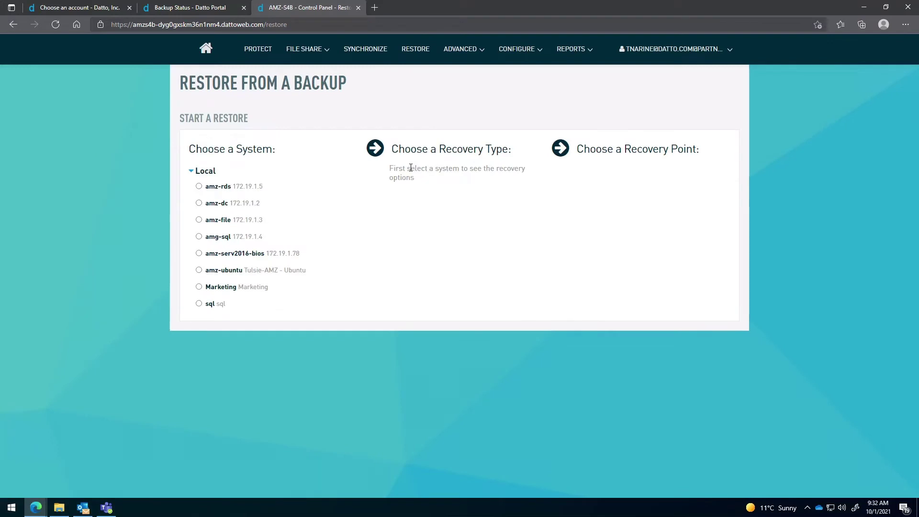
pyautogui.click(240, 188)
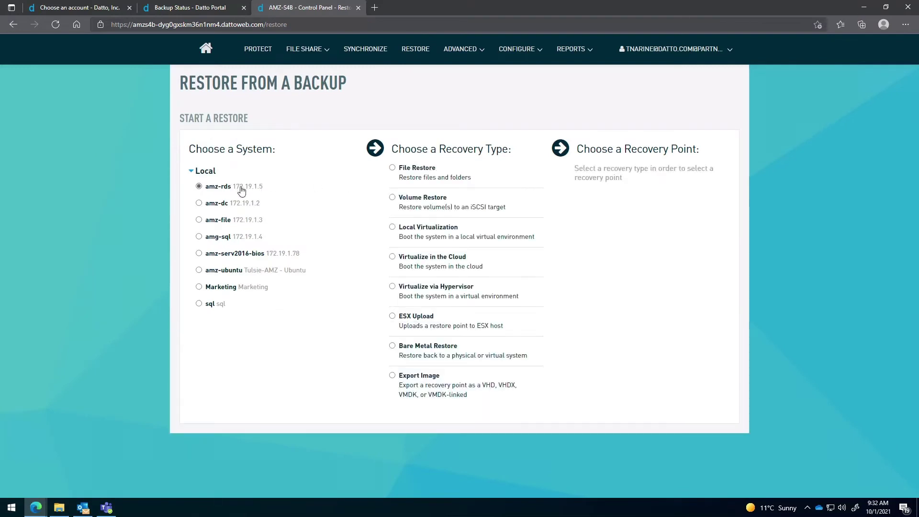
pyautogui.click(428, 377)
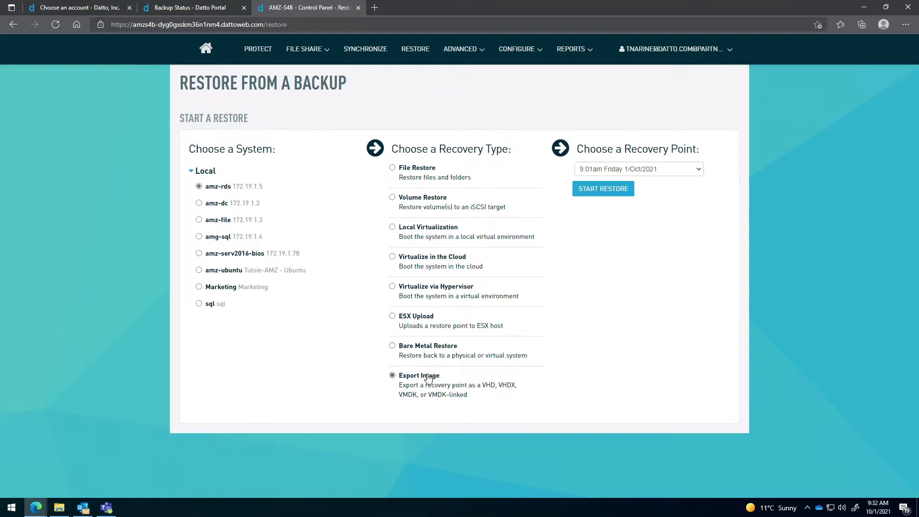
pyautogui.click(641, 169)
pyautogui.click(617, 191)
pyautogui.click(617, 188)
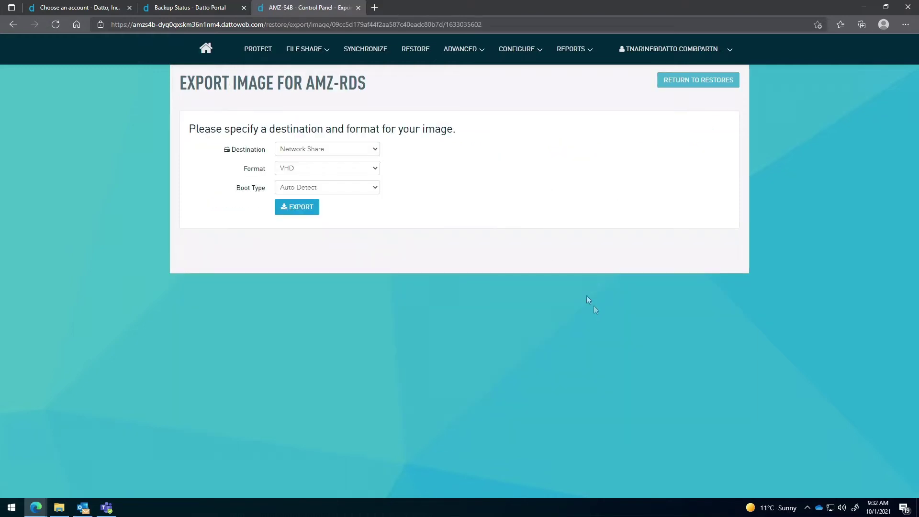
# Step: Export the AMZ-RDS image to Network Share in VHDX format, leaving Boot Type on Auto Detect
pyautogui.click(366, 155)
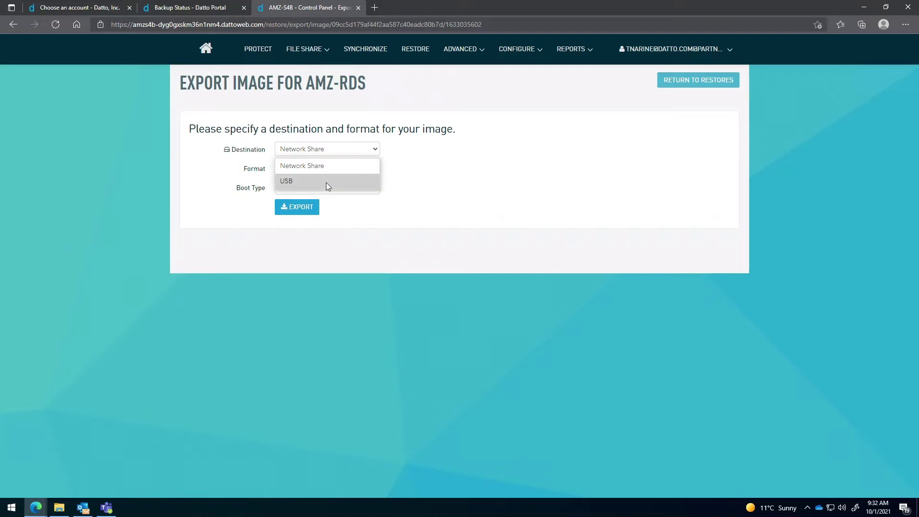
pyautogui.click(374, 186)
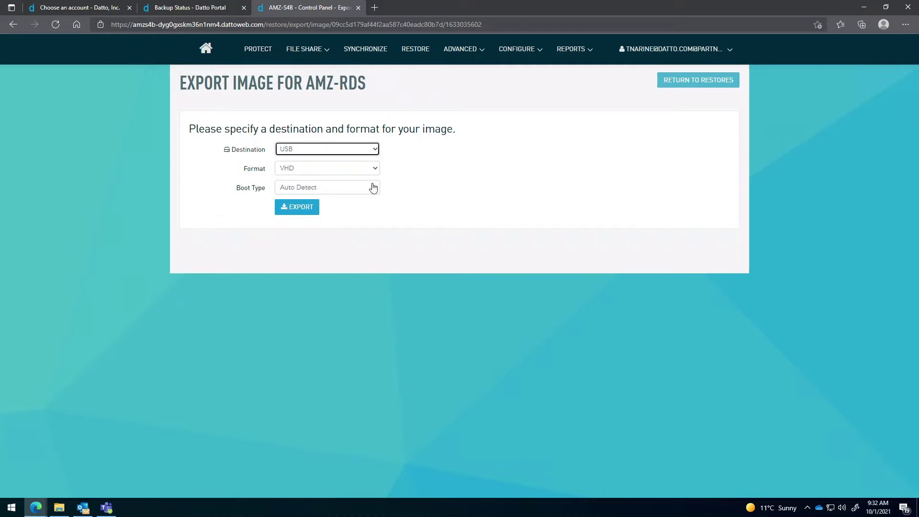
pyautogui.click(350, 153)
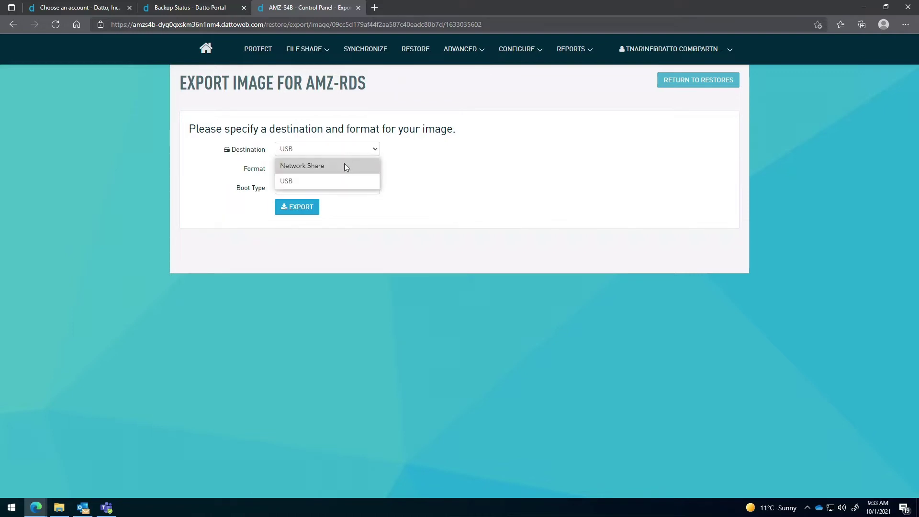
pyautogui.click(344, 170)
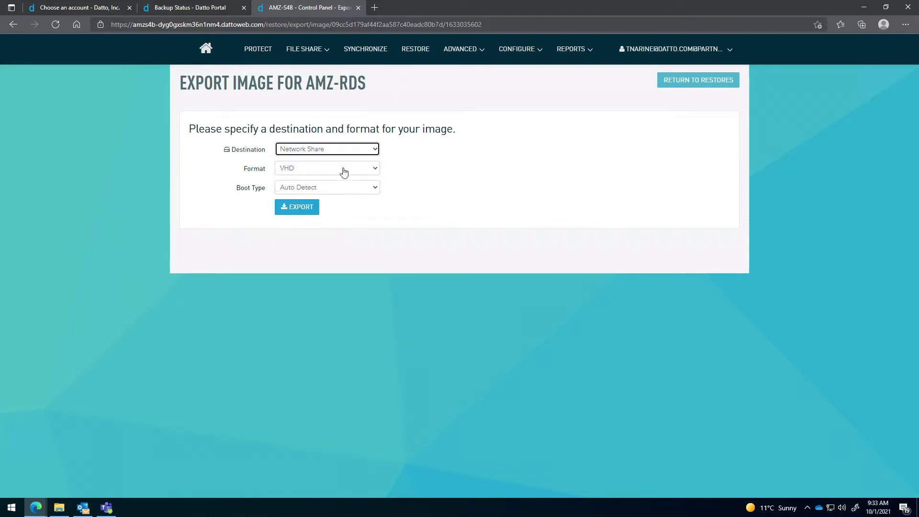
pyautogui.click(377, 173)
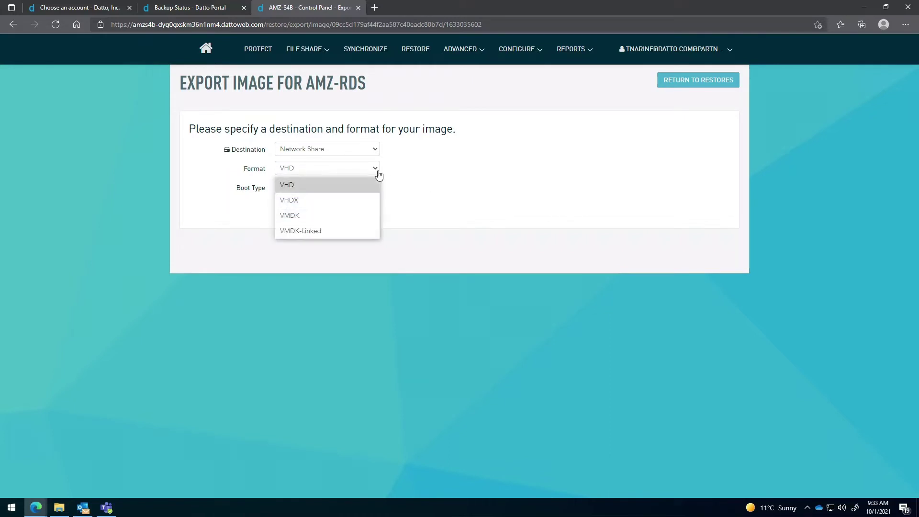
pyautogui.click(354, 203)
pyautogui.click(355, 208)
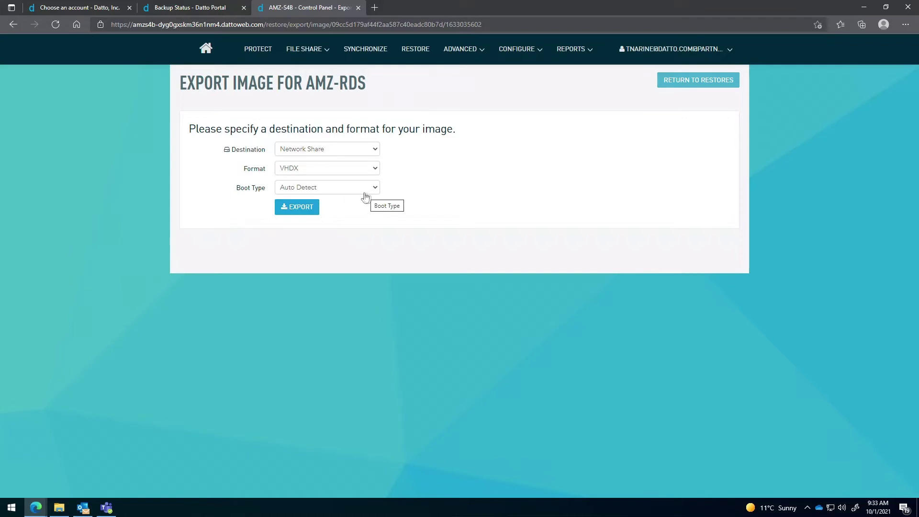
pyautogui.click(302, 208)
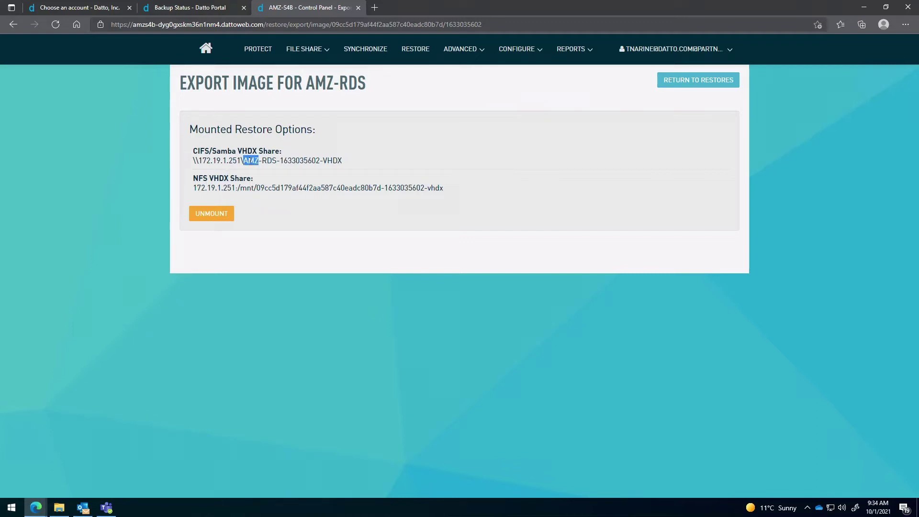
# Step: Copy the CIFS/Samba VHDX share path and bring up a File Explorer window
pyautogui.tripleClick(250, 161)
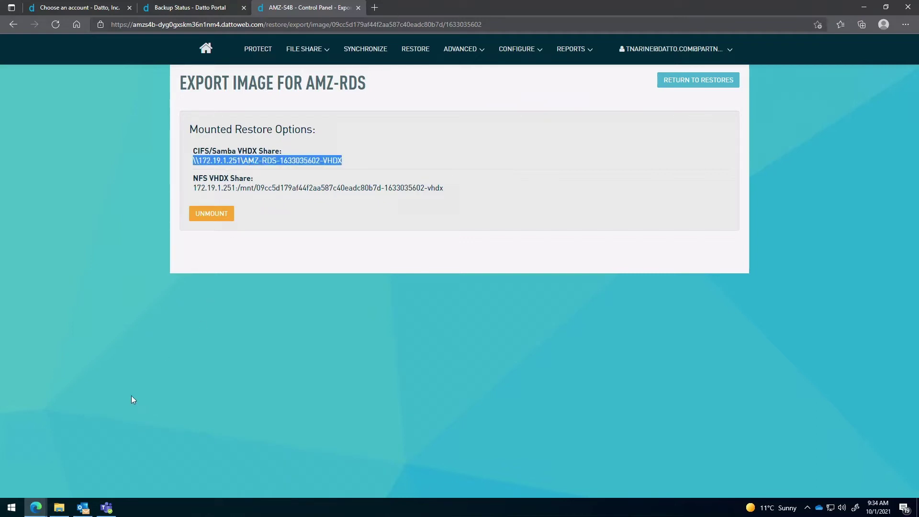
pyautogui.click(58, 507)
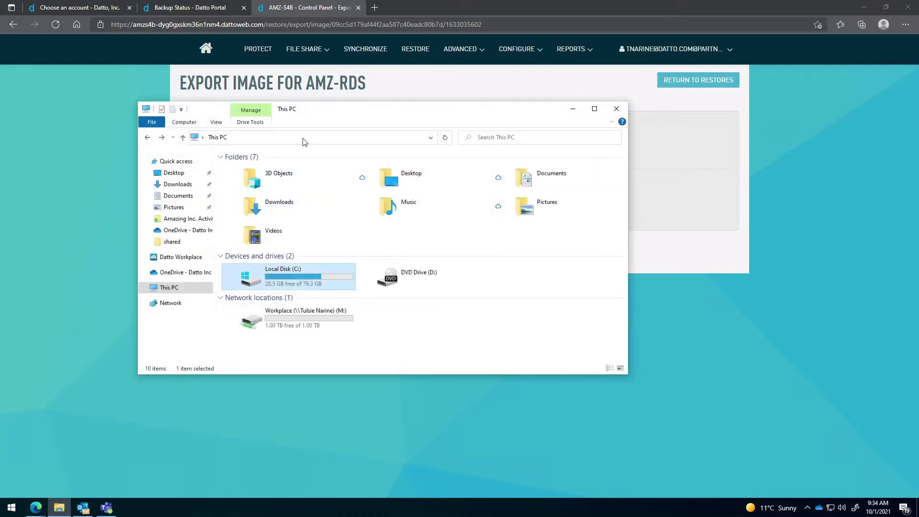
# Step: Go to the pasted amz-rds VHDX share to find disk image C, then select the C image in E:\RDS
pyautogui.click(304, 139)
pyautogui.hotkey('ctrl', 'v')
pyautogui.press('Return')
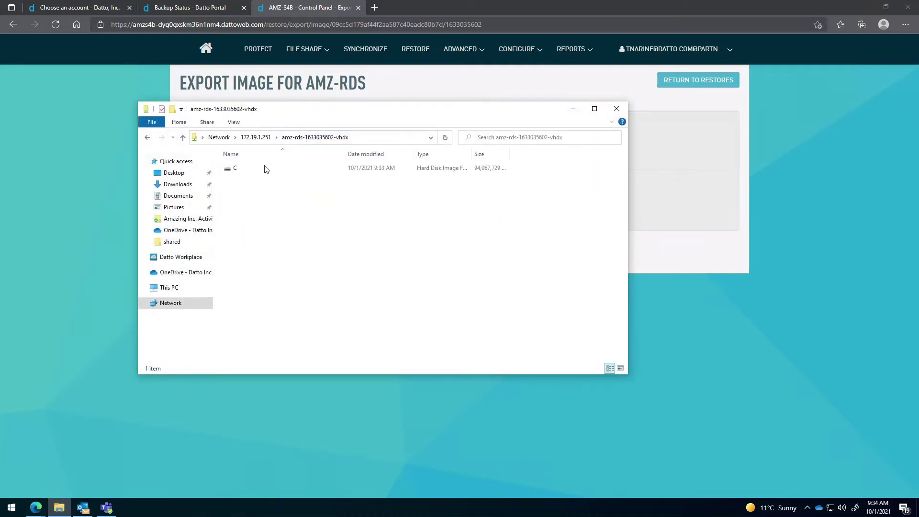
pyautogui.click(264, 169)
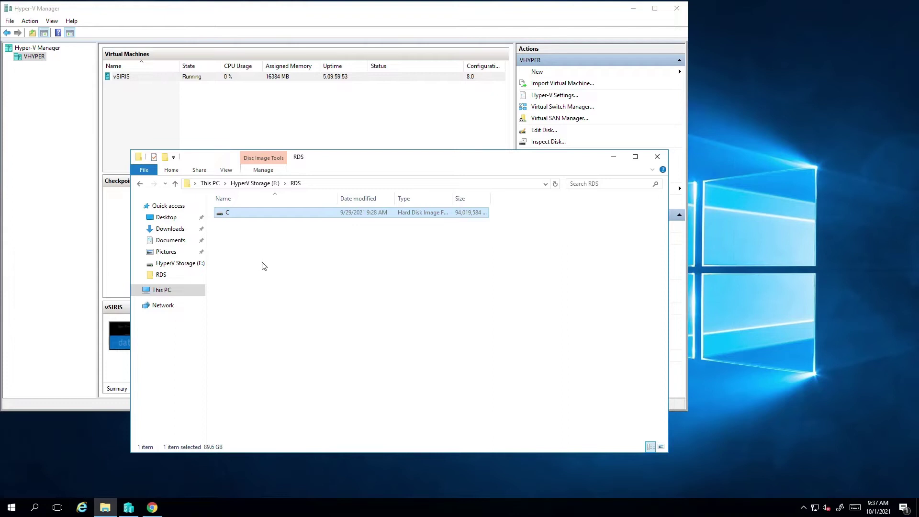
pyautogui.click(262, 264)
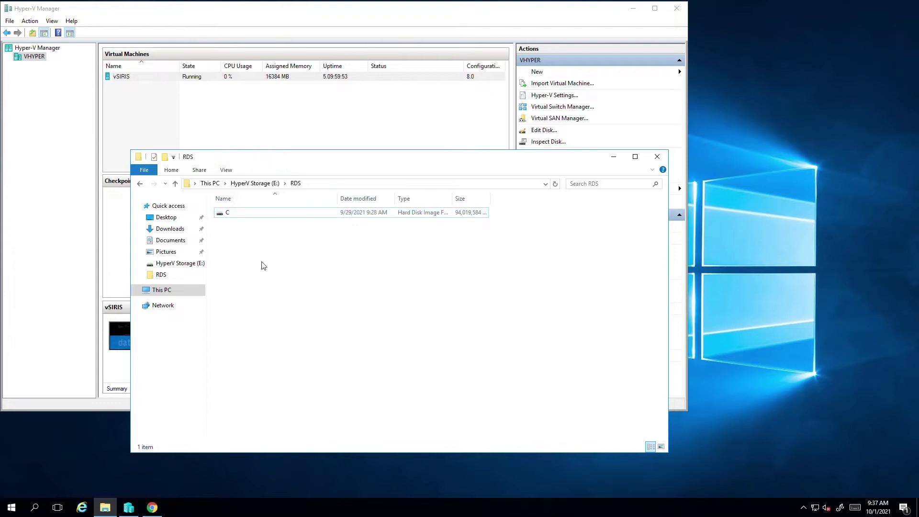
pyautogui.click(233, 214)
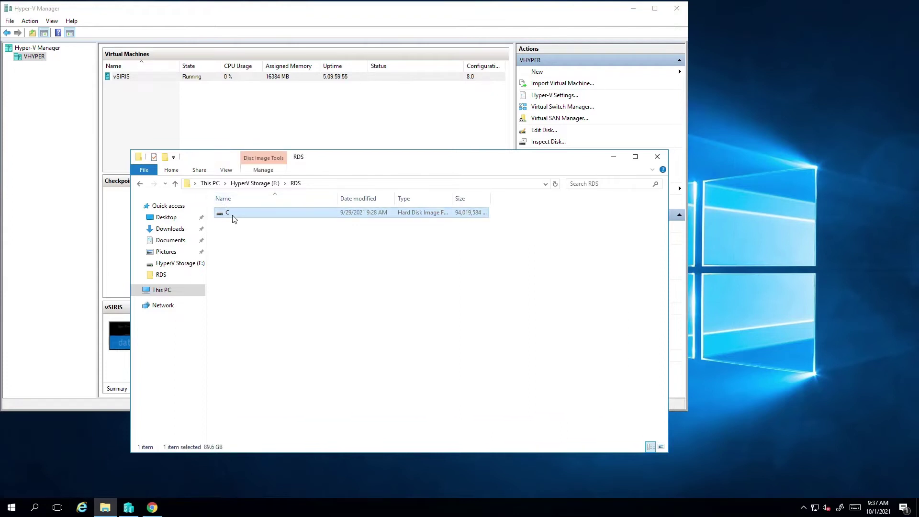
pyautogui.click(207, 111)
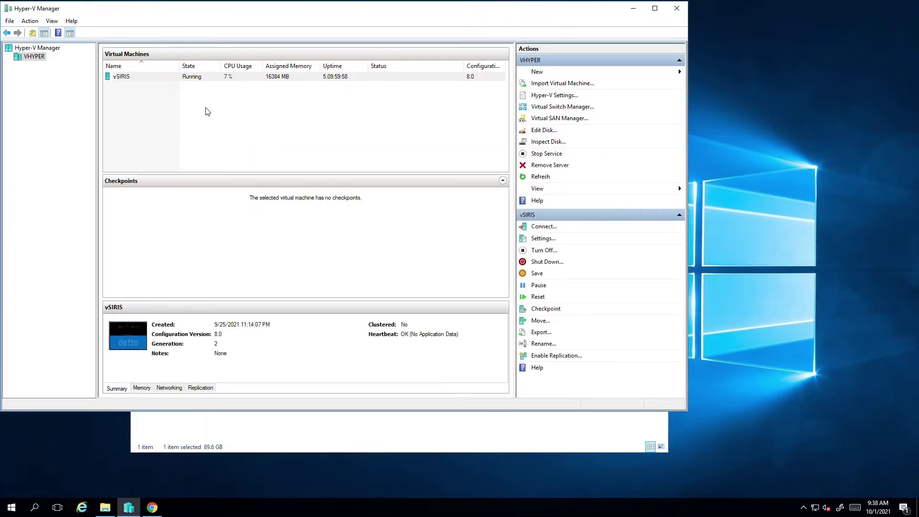
# Step: Begin a new virtual machine named 'Restore - RDS' as Generation 2
pyautogui.click(30, 21)
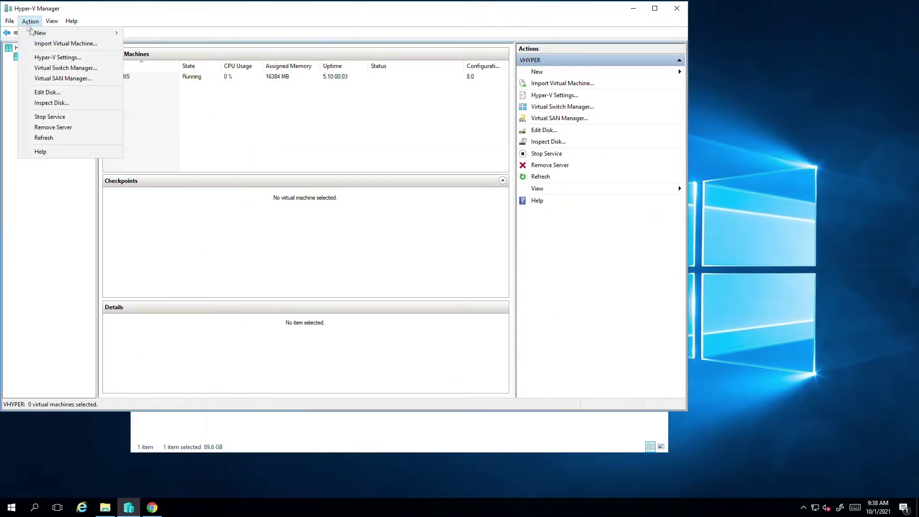
pyautogui.moveTo(35, 33)
pyautogui.click(138, 32)
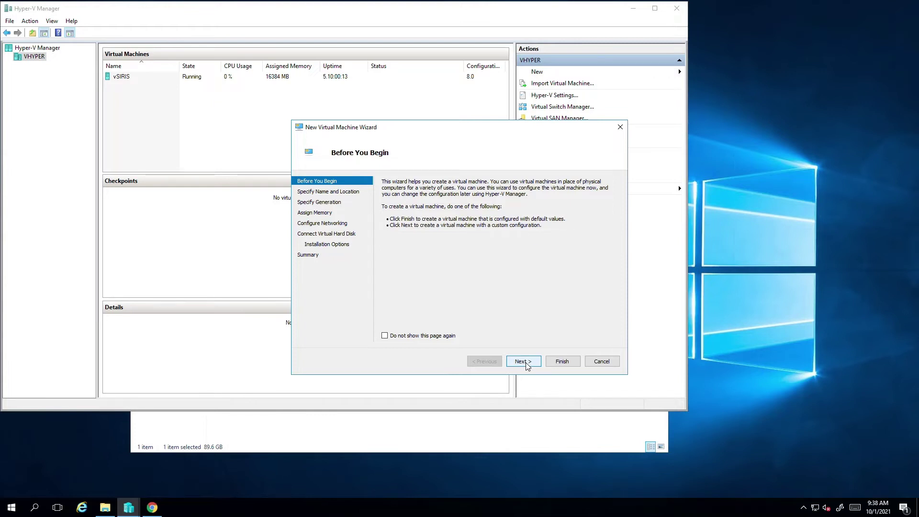
pyautogui.click(523, 361)
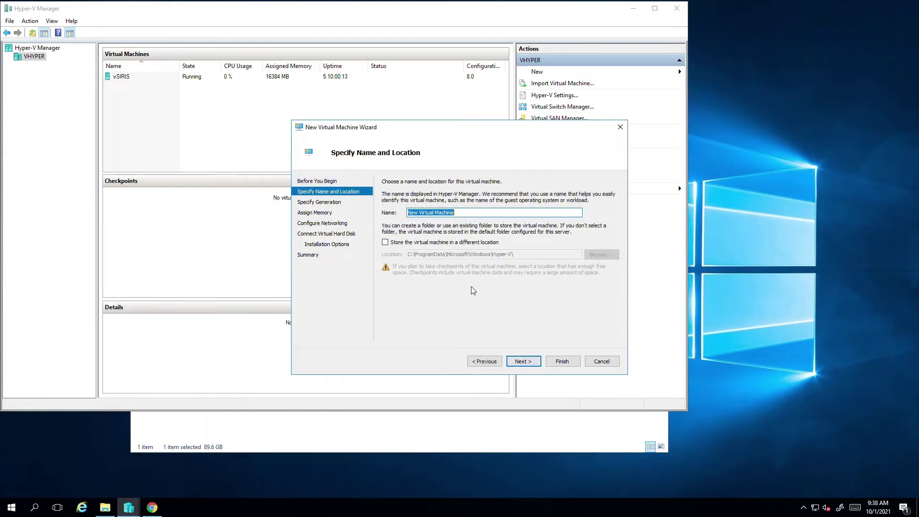
pyautogui.write('Restore - RDS')
pyautogui.click(526, 361)
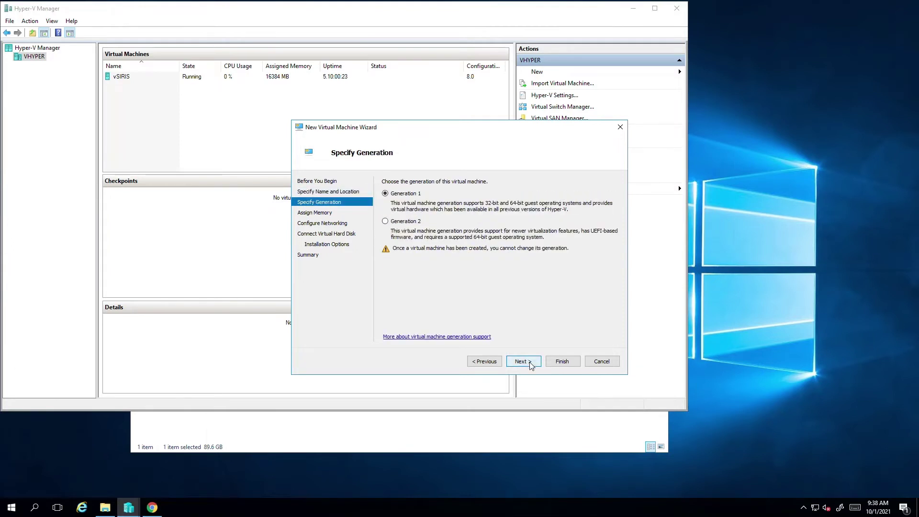
pyautogui.click(417, 223)
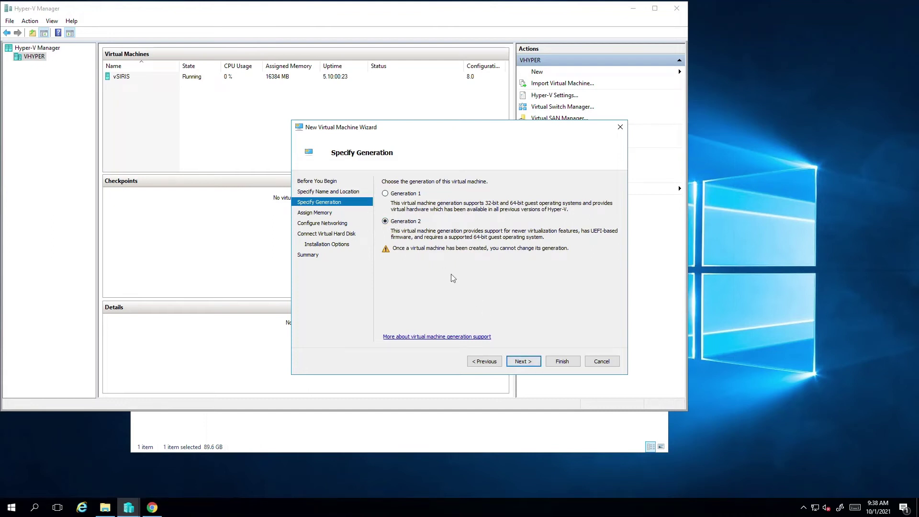
pyautogui.click(526, 361)
# Step: Keep 4096 MB memory, use the Intel Gigabit virtual switch, attach existing E:\RDS\C.vhdx, and create it
pyautogui.click(445, 204)
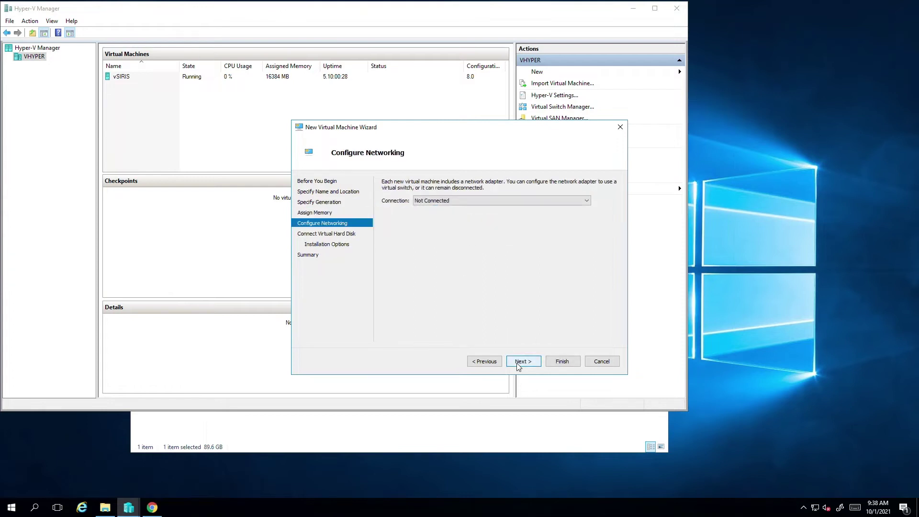
pyautogui.click(498, 201)
pyautogui.click(487, 215)
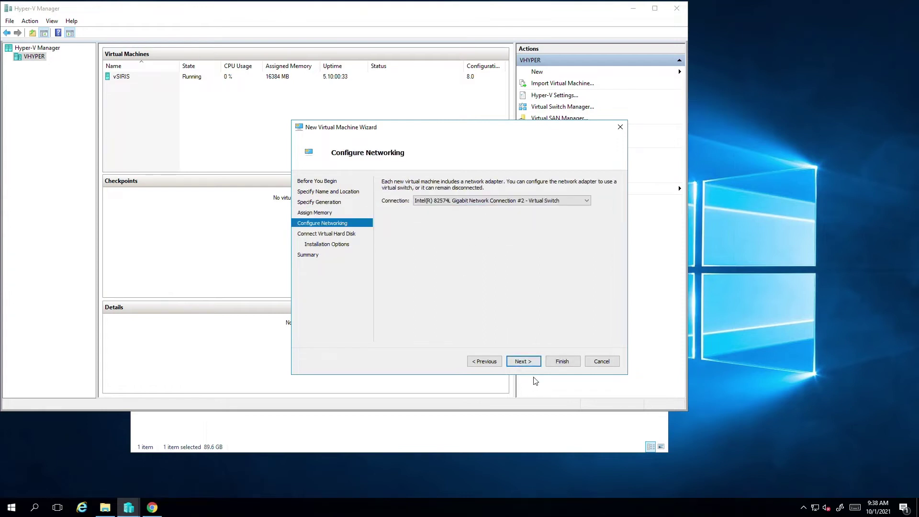
pyautogui.click(529, 363)
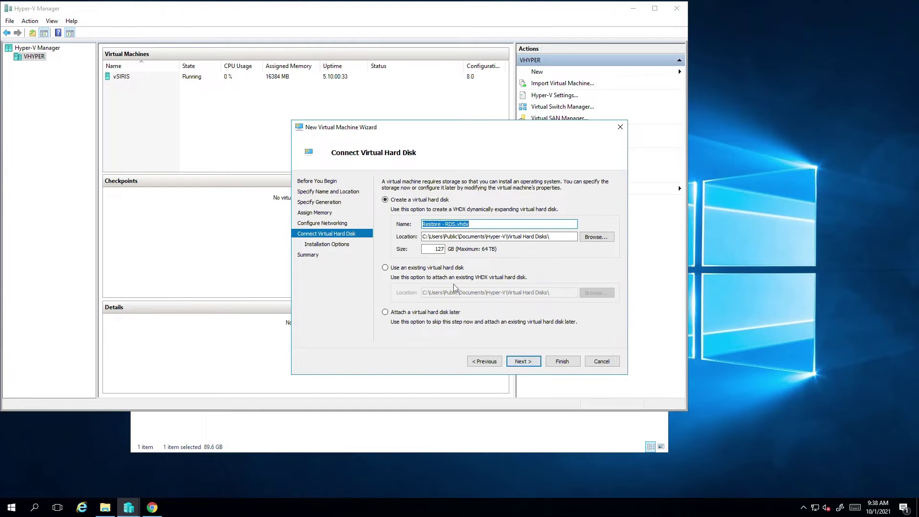
pyautogui.click(450, 269)
pyautogui.click(597, 294)
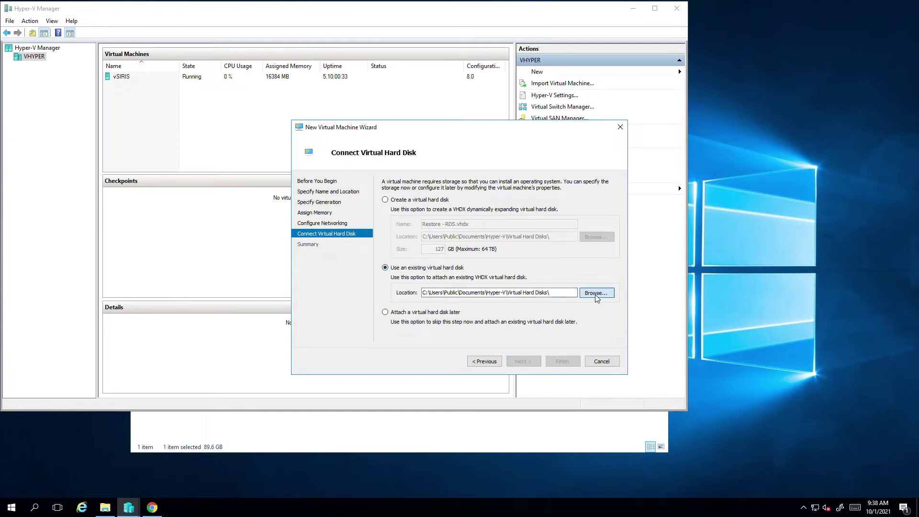
pyautogui.click(359, 257)
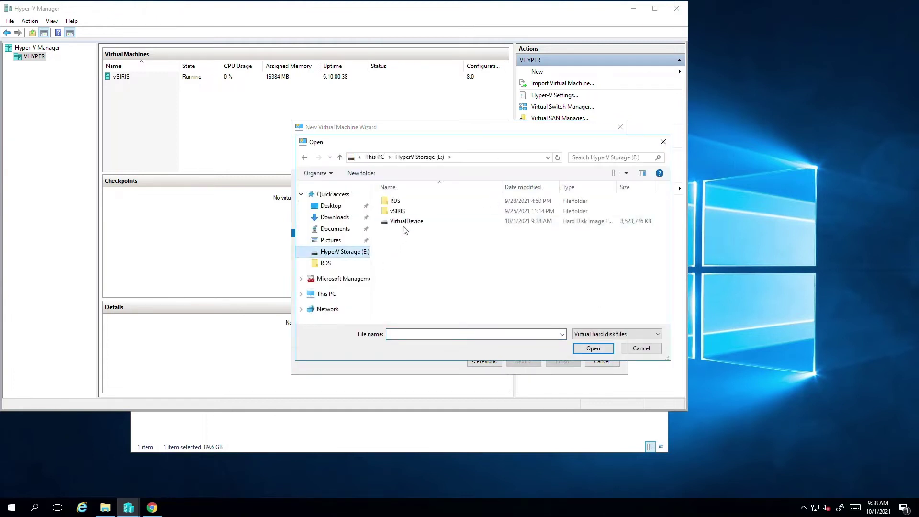
pyautogui.doubleClick(398, 204)
pyautogui.click(399, 204)
pyautogui.doubleClick(400, 204)
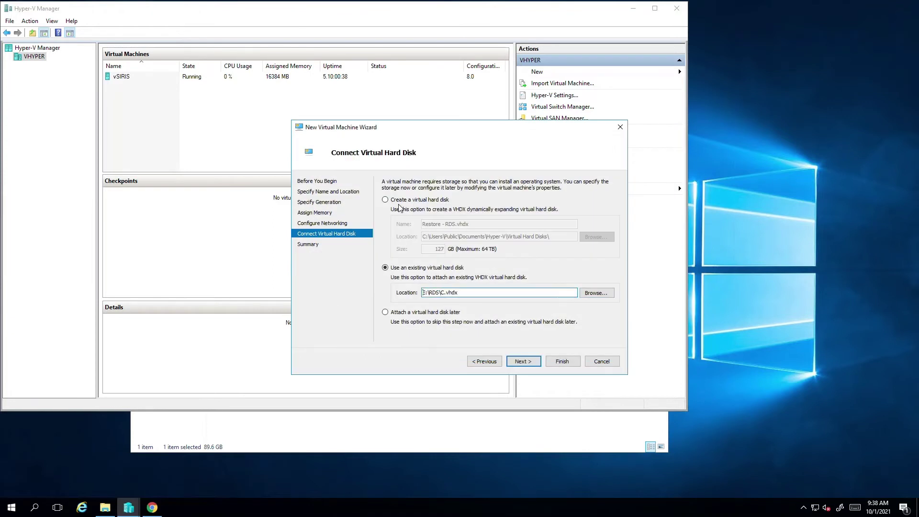
pyautogui.click(534, 365)
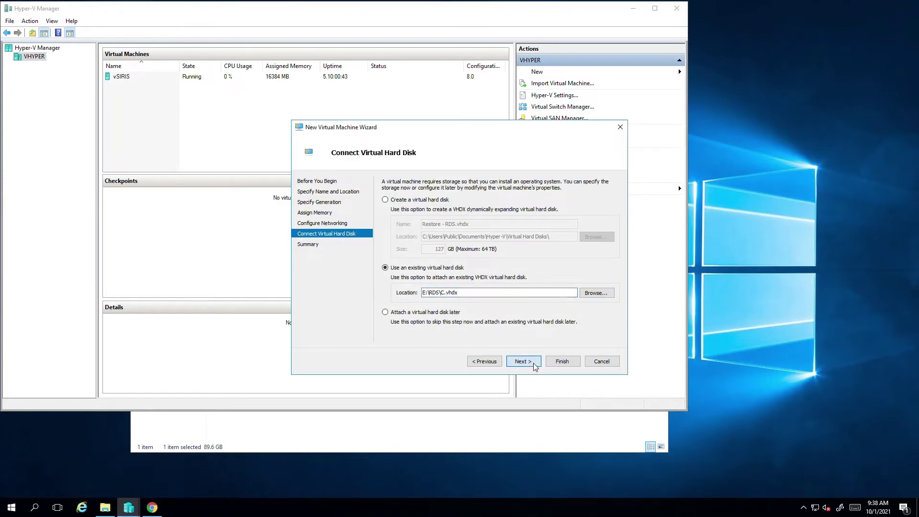
pyautogui.click(563, 362)
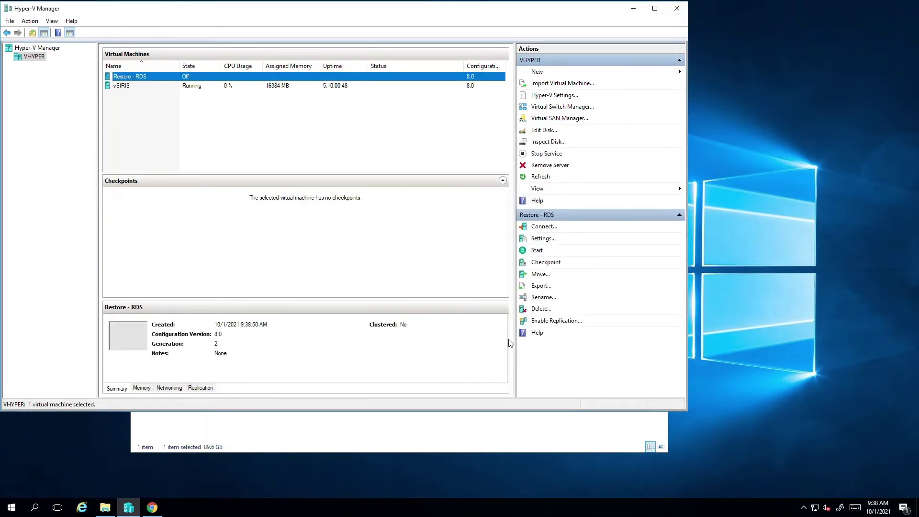
# Step: Connect to Restore - RDS's console and start the machine until it shows Running
pyautogui.rightClick(150, 78)
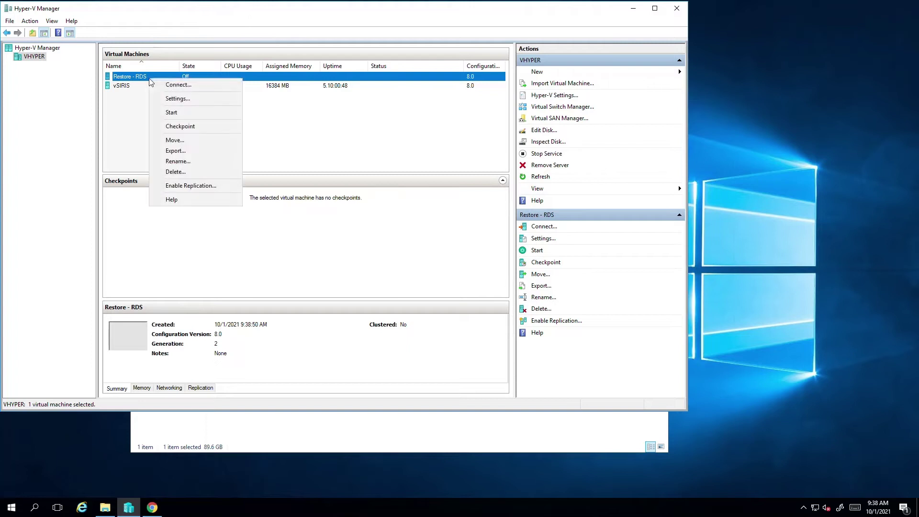
pyautogui.click(167, 84)
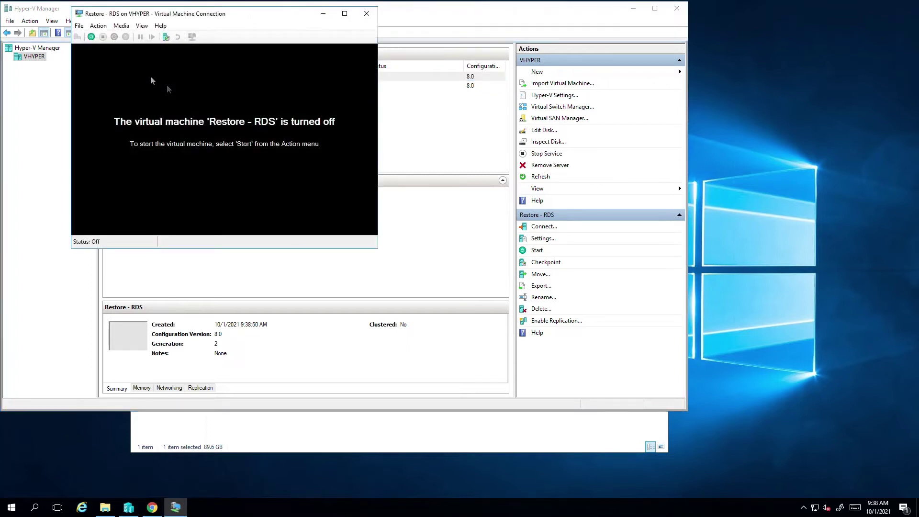
pyautogui.click(91, 36)
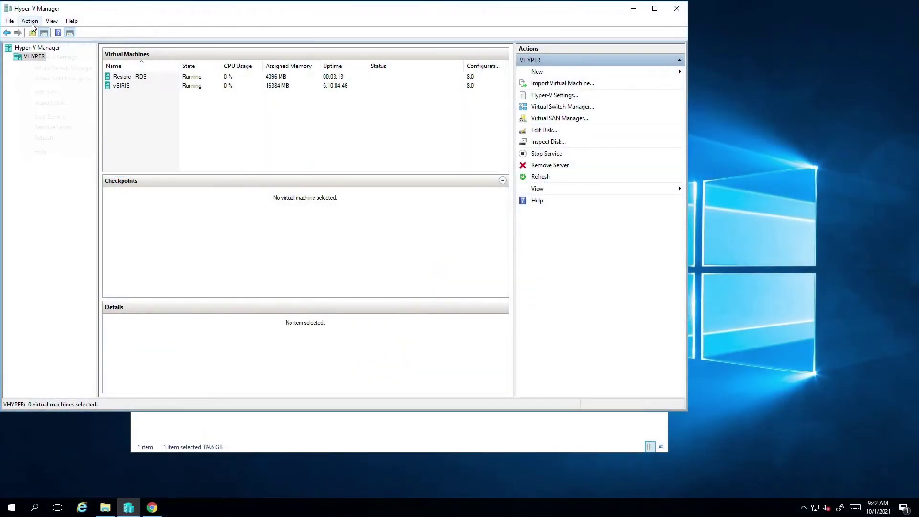
pyautogui.click(30, 21)
# Step: Begin a new Generation 2 VM named 'BMR - Restore' connected to the virtual switch
pyautogui.moveTo(42, 33)
pyautogui.click(158, 33)
pyautogui.click(516, 361)
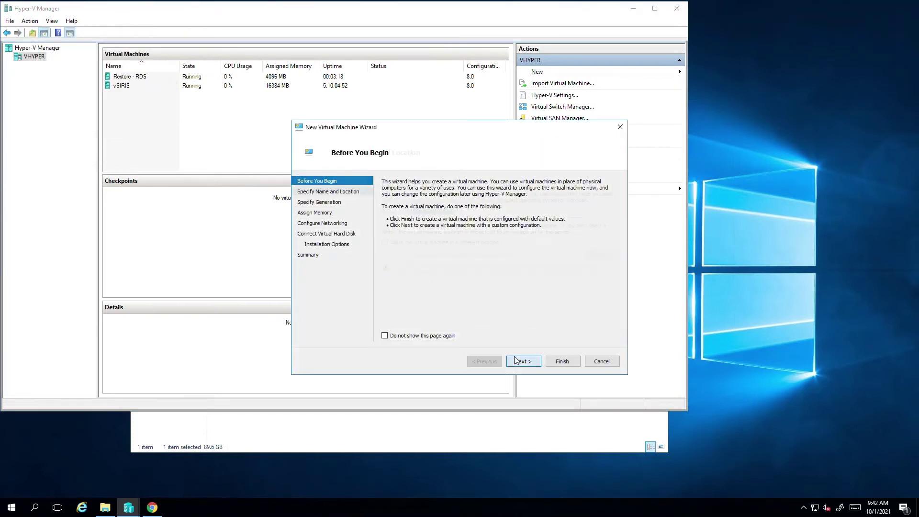
pyautogui.write('BM')
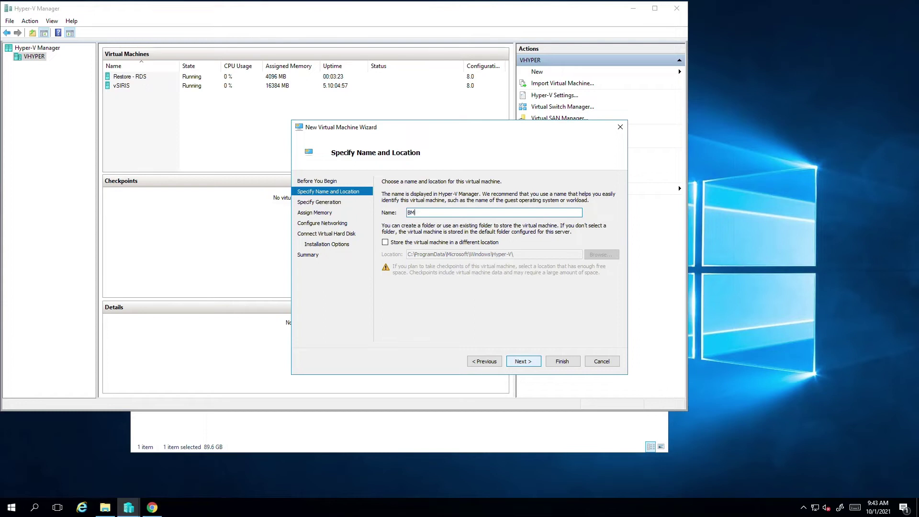
pyautogui.write('R - Restore')
pyautogui.press('Return')
pyautogui.click(386, 221)
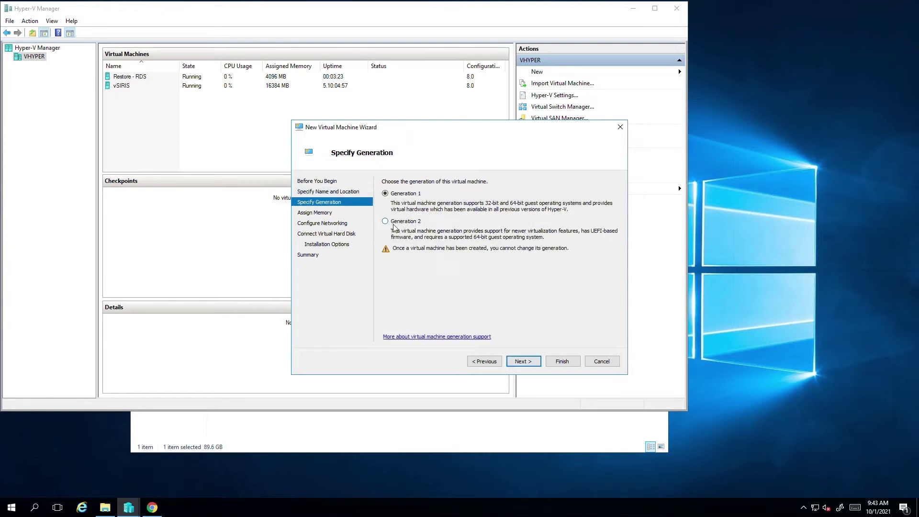
pyautogui.click(526, 363)
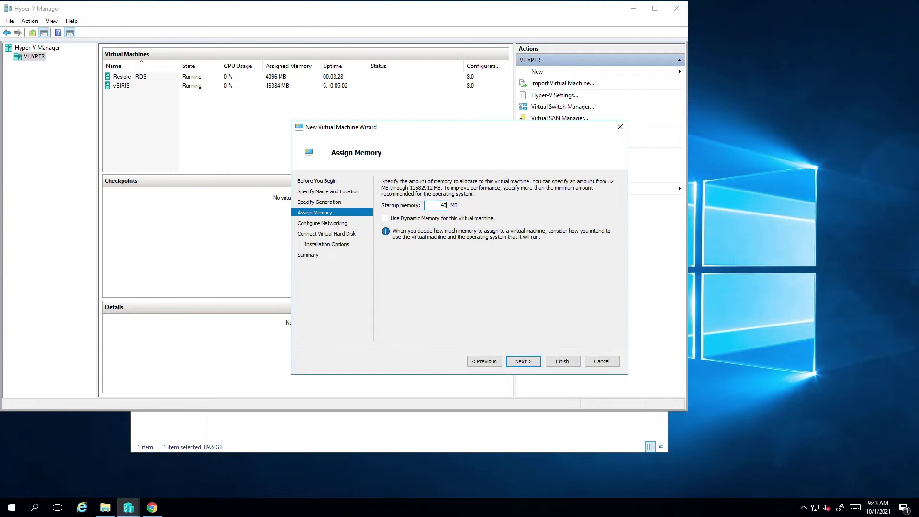
pyautogui.click(526, 362)
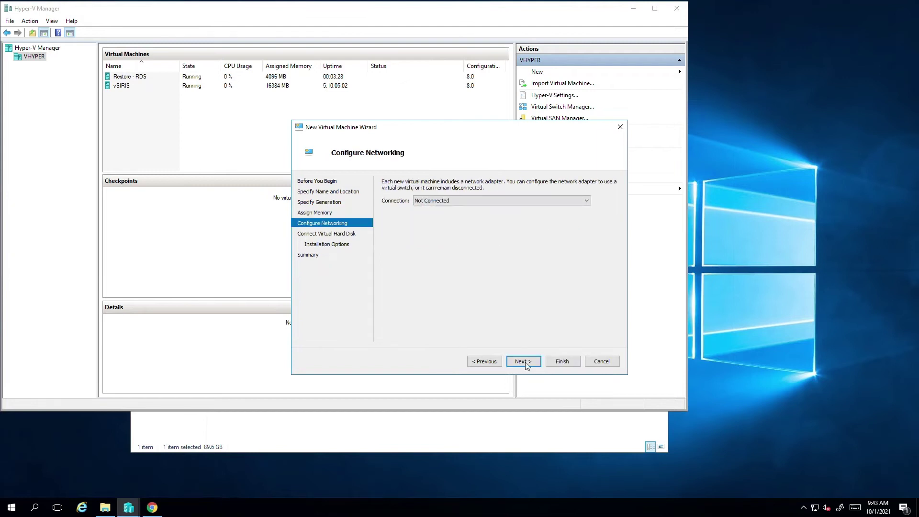
pyautogui.click(481, 201)
pyautogui.click(476, 218)
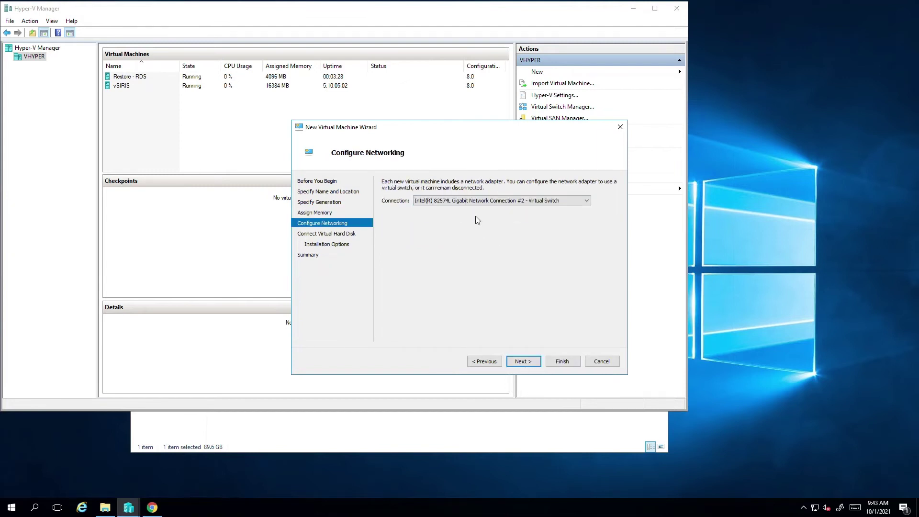
pyautogui.click(523, 362)
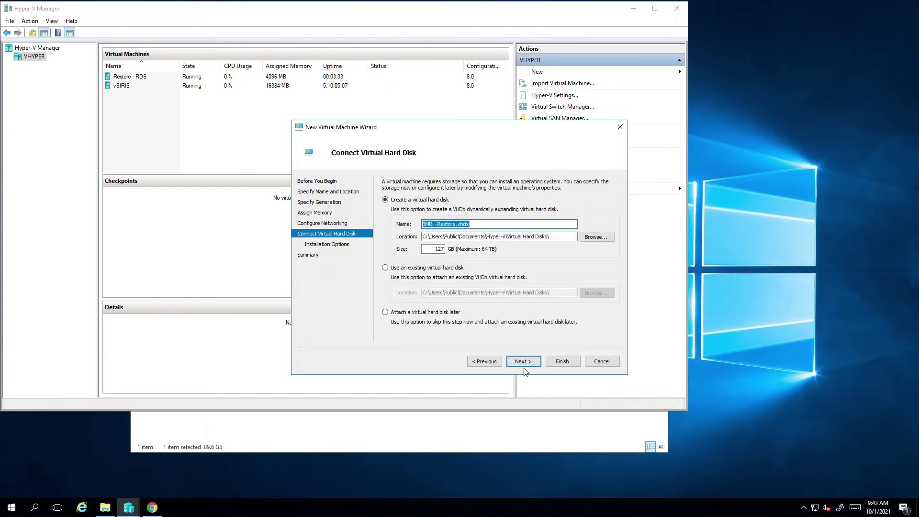
# Step: Place its new disk on E:\, boot it from datto-utilities.iso, and create the machine
pyautogui.click(597, 237)
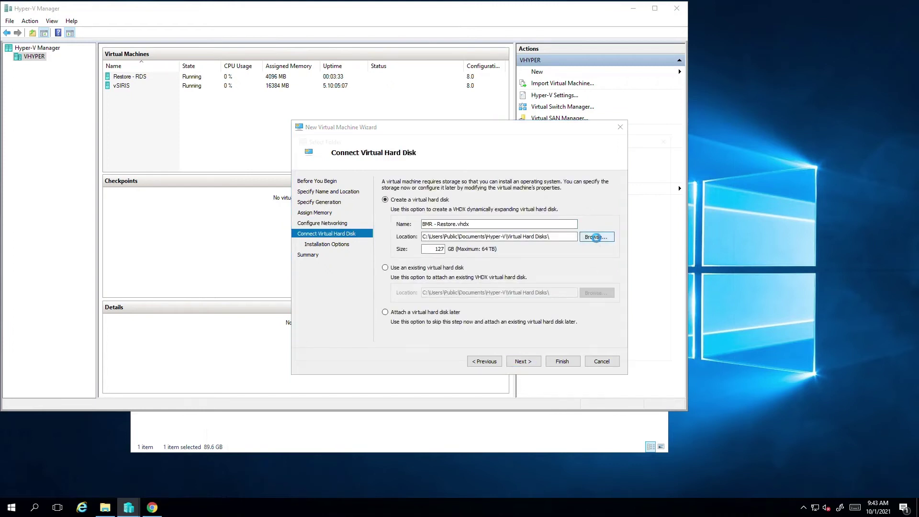
pyautogui.click(341, 251)
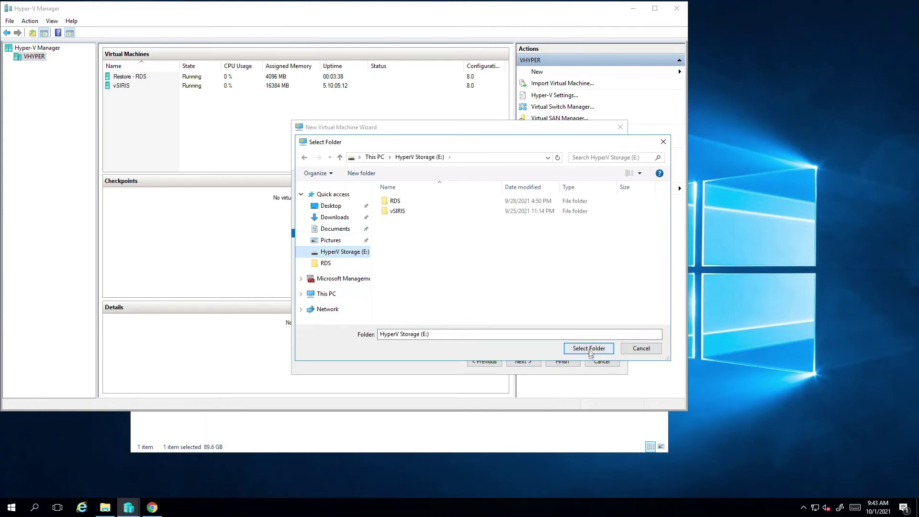
pyautogui.click(589, 349)
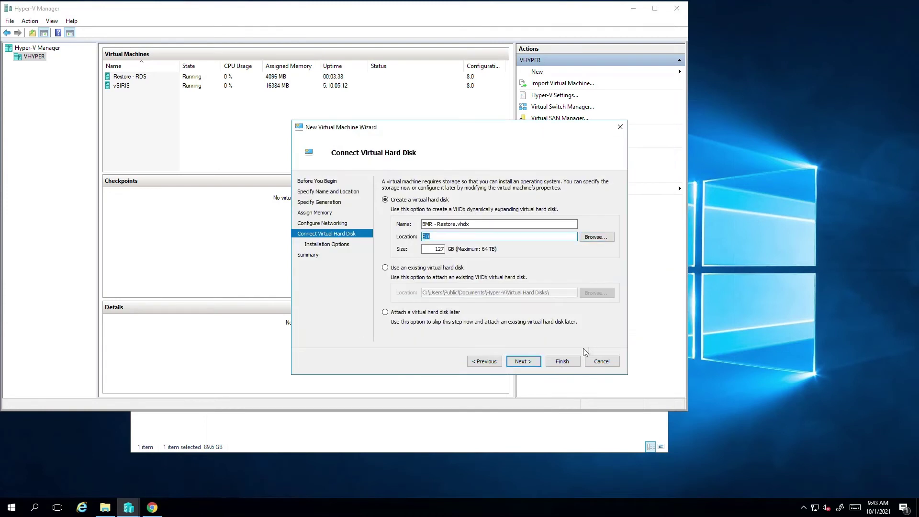
pyautogui.click(526, 365)
pyautogui.click(455, 213)
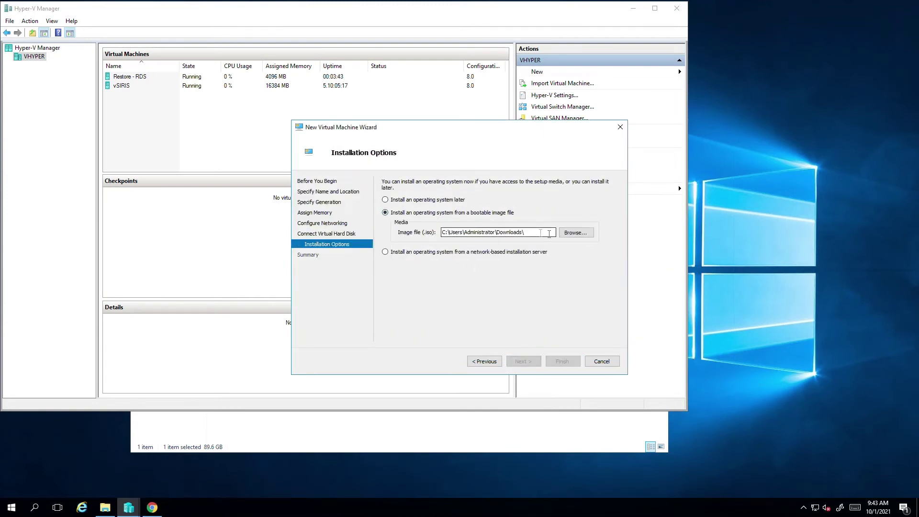
pyautogui.click(576, 232)
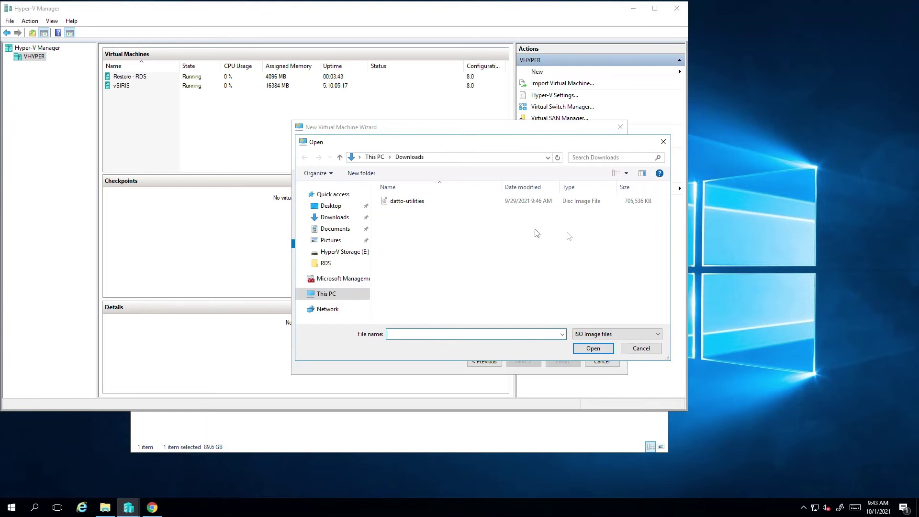
pyautogui.click(412, 203)
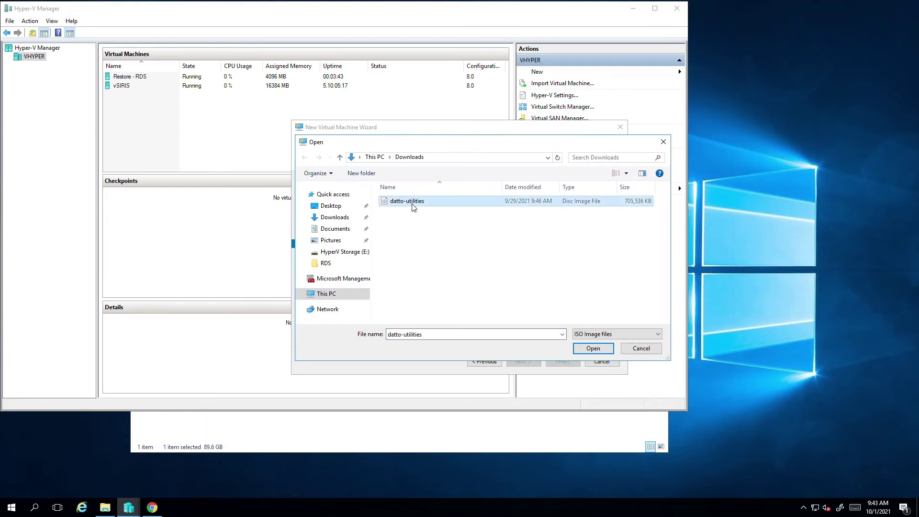
pyautogui.click(581, 349)
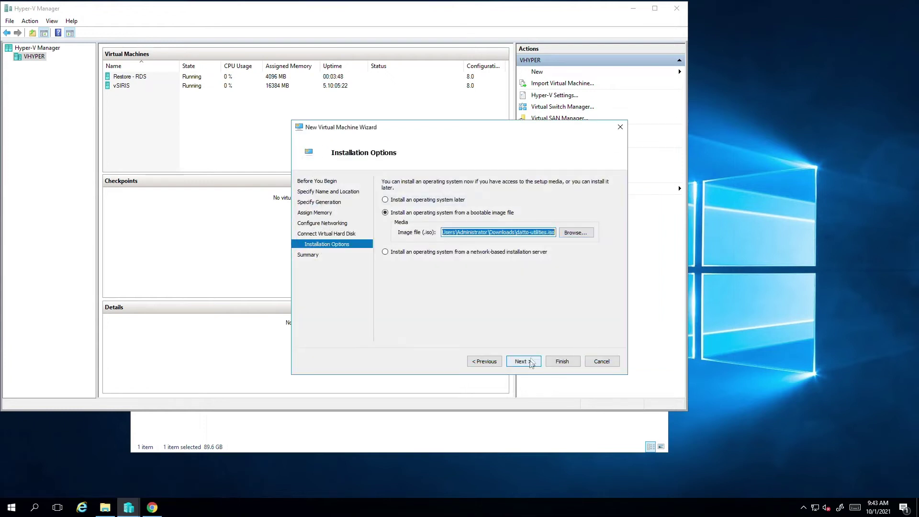
pyautogui.click(530, 361)
pyautogui.click(562, 361)
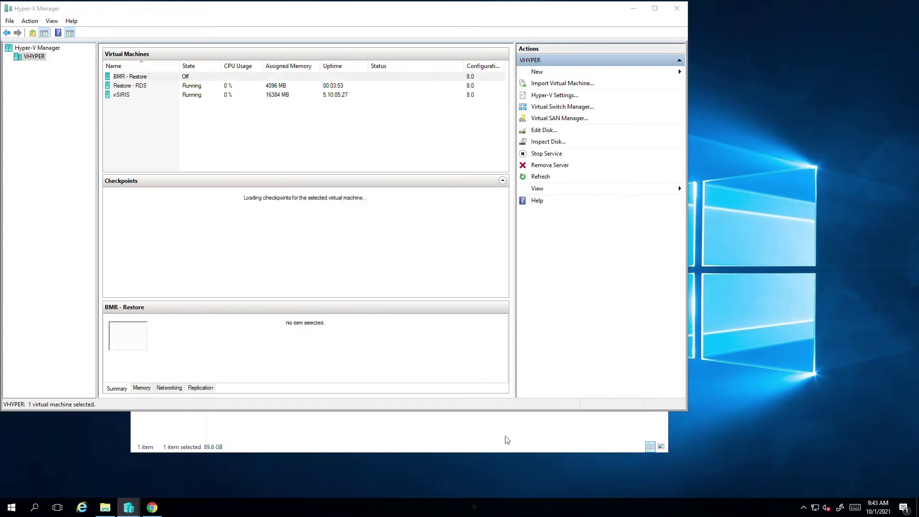
# Step: In BMR - Restore's settings, disable Secure Boot and set 4 virtual processors
pyautogui.rightClick(148, 81)
pyautogui.click(161, 97)
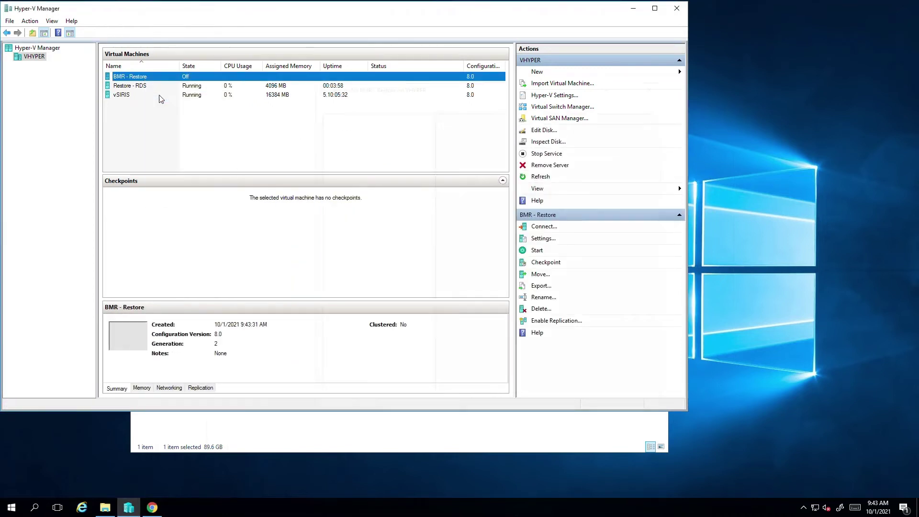
pyautogui.click(357, 156)
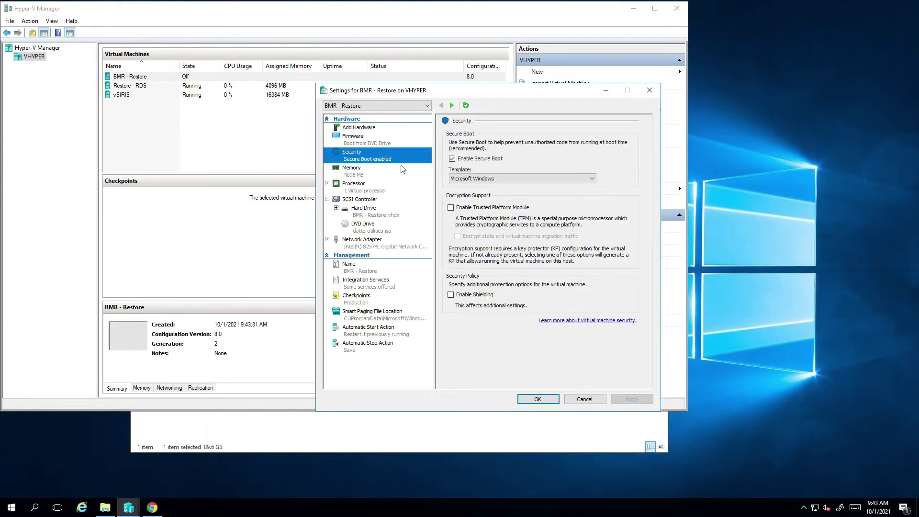
pyautogui.click(452, 158)
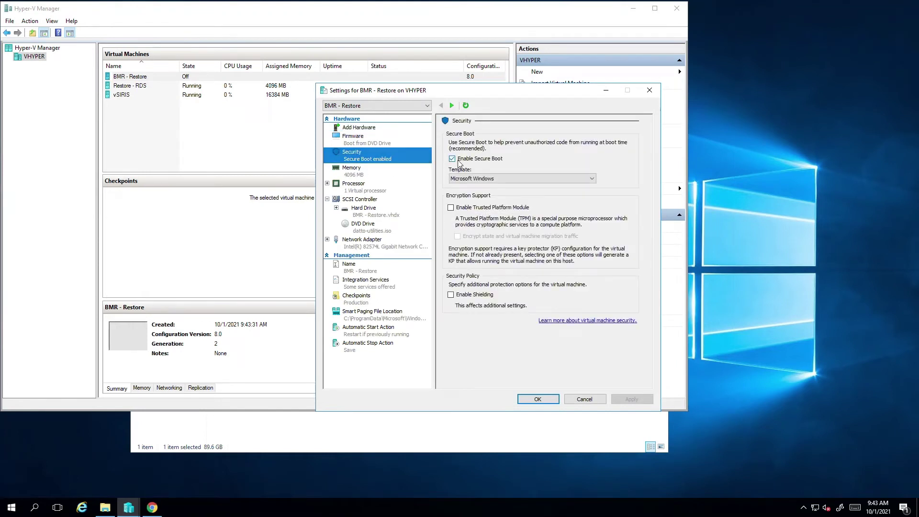
pyautogui.click(365, 191)
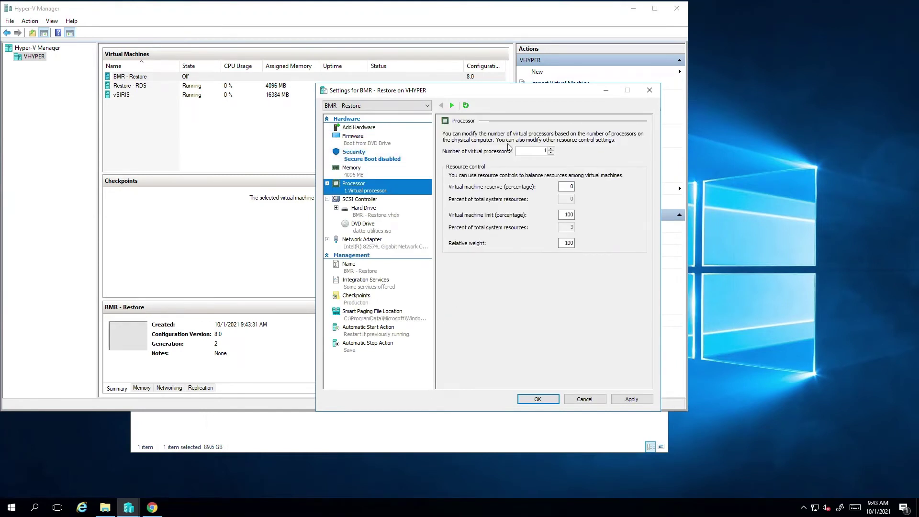
pyautogui.doubleClick(545, 151)
pyautogui.write('4')
pyautogui.press('Return')
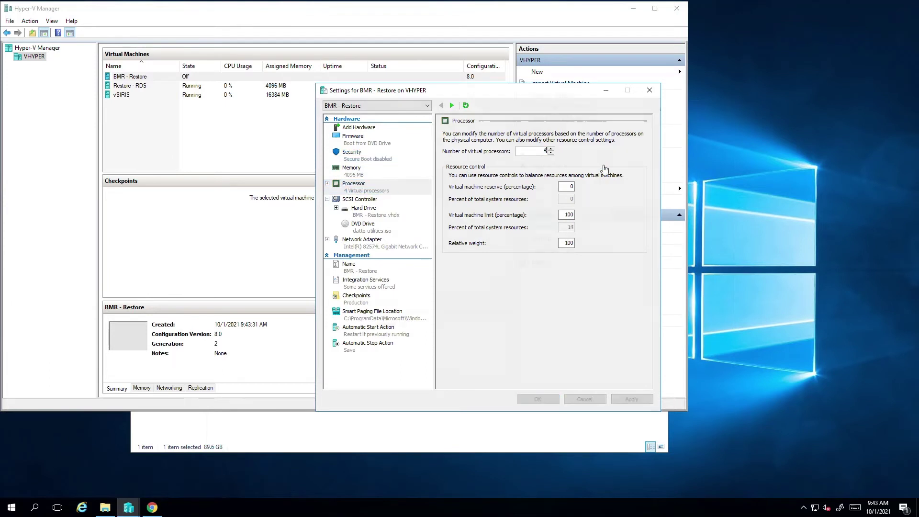
# Step: Connect to BMR - Restore's console and start the machine
pyautogui.rightClick(155, 78)
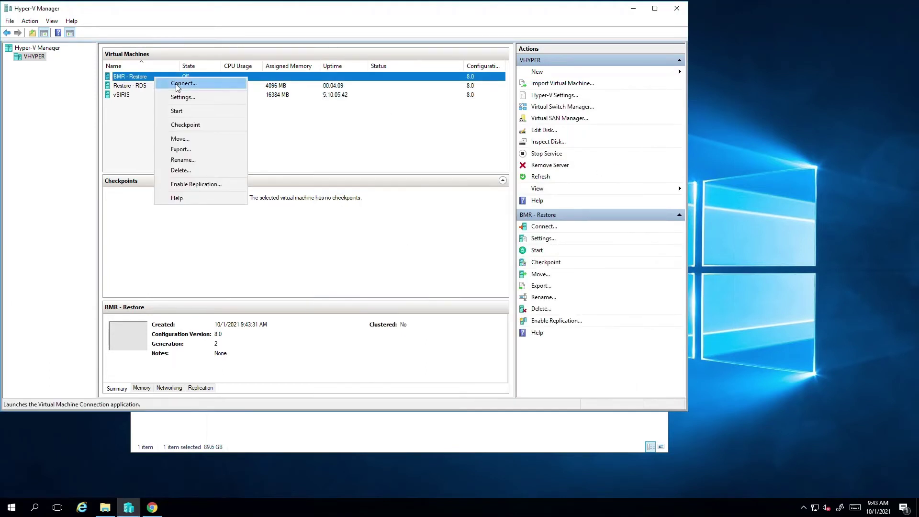
pyautogui.click(177, 84)
pyautogui.click(91, 36)
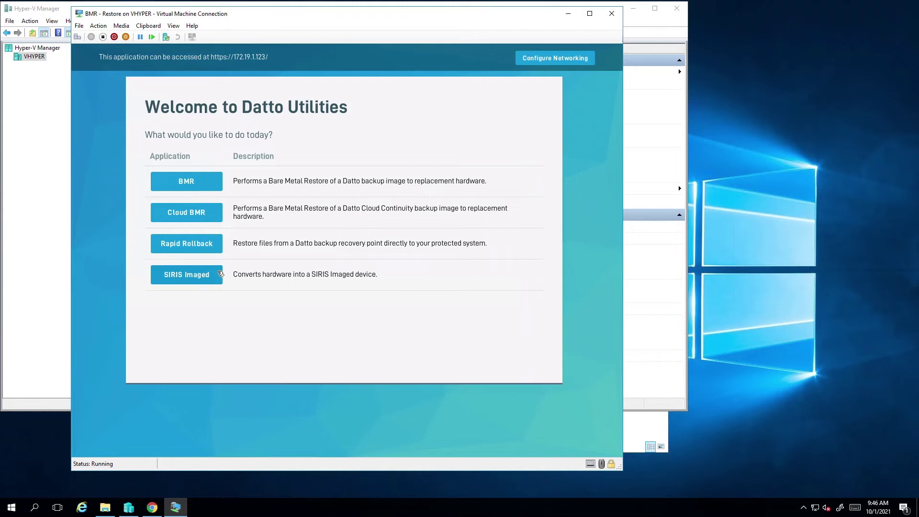
# Step: Launch BMR in Datto Utilities and choose AMZ-S4B as the backup source device
pyautogui.click(208, 184)
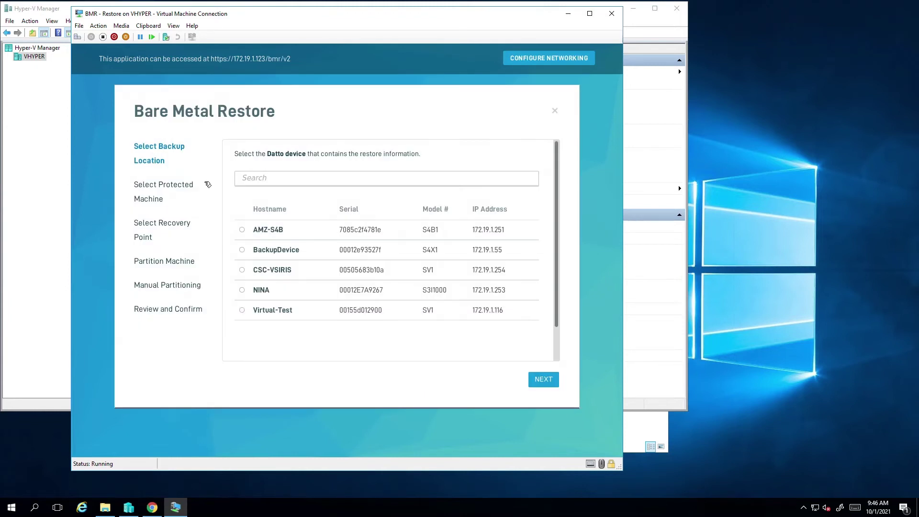
pyautogui.click(243, 230)
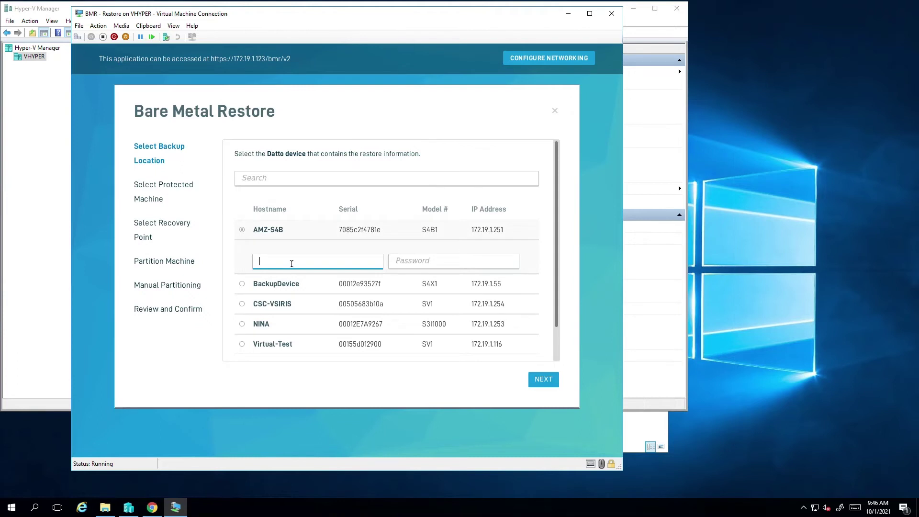
# Step: Enter the AMZ-S4B username and password, continue with Amz-Rds, and select a recovery point
pyautogui.write('tulsie')
pyautogui.press('Tab')
pyautogui.write('******')
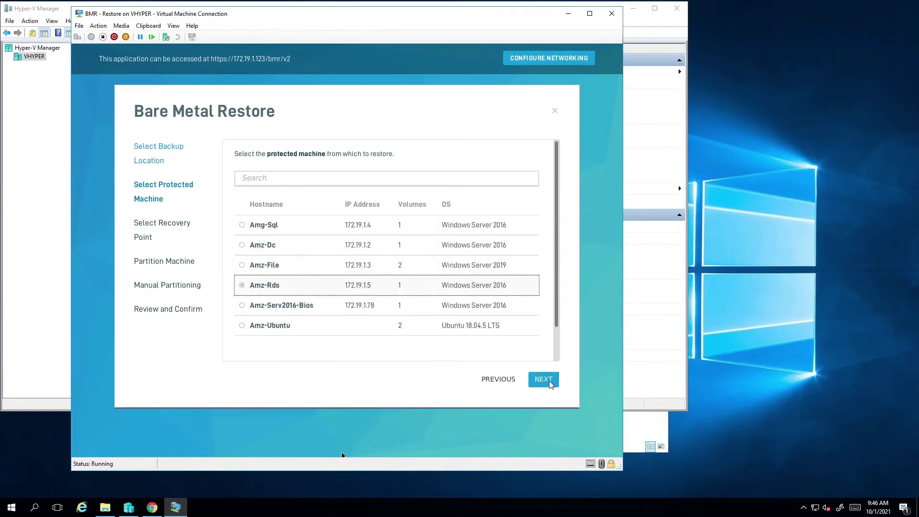
pyautogui.click(550, 381)
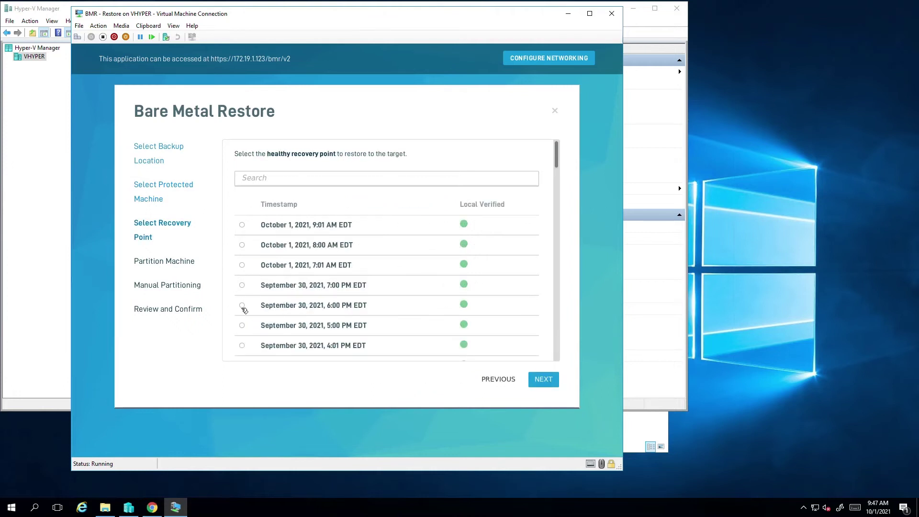
pyautogui.click(242, 307)
# Step: Pick the October 1, 2021, 9:01 AM EDT recovery point, leave Continuously Mirror off, and continue
pyautogui.click(268, 225)
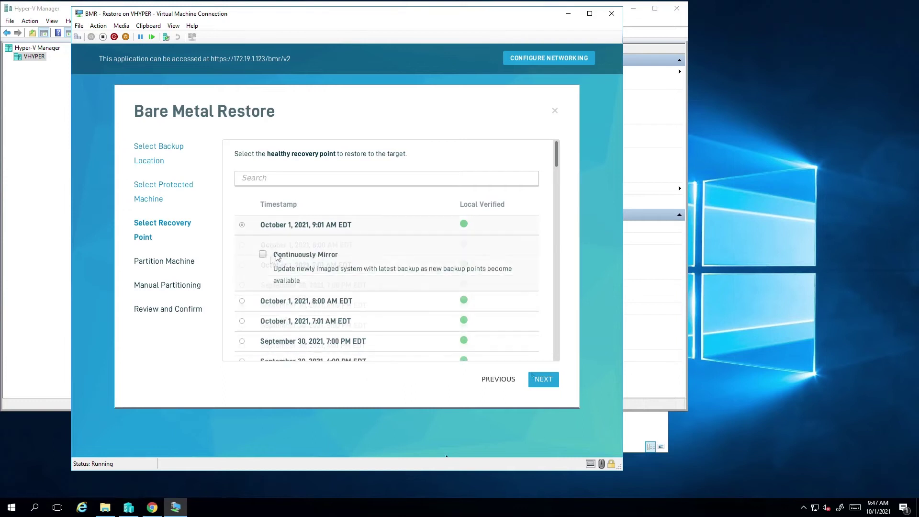
pyautogui.click(262, 255)
pyautogui.click(263, 255)
pyautogui.click(530, 378)
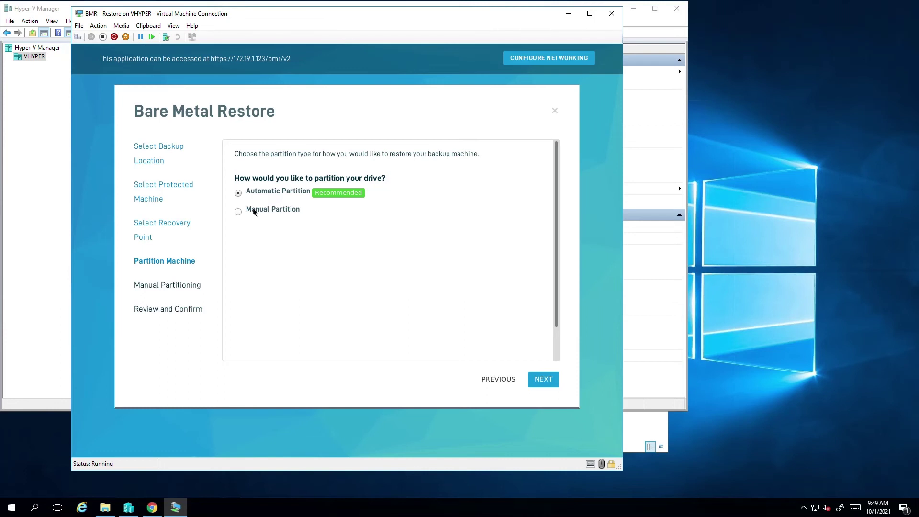
pyautogui.click(254, 212)
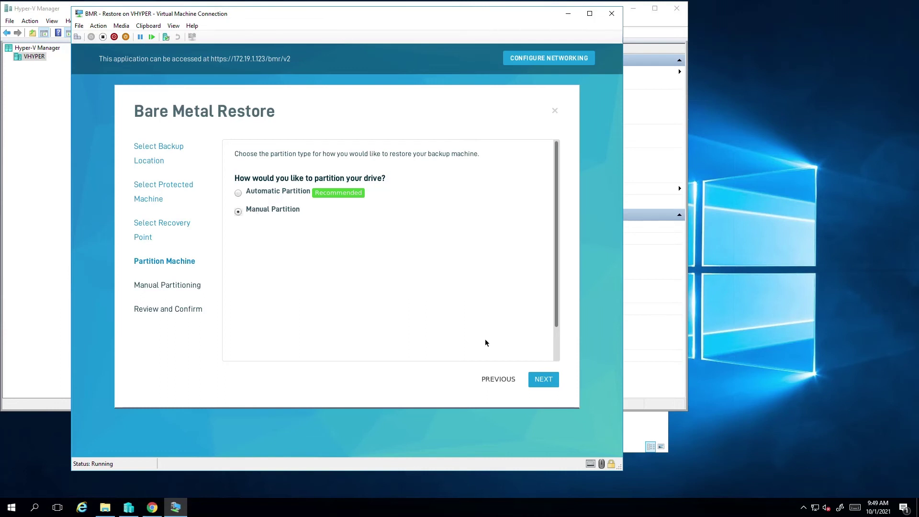
pyautogui.click(555, 383)
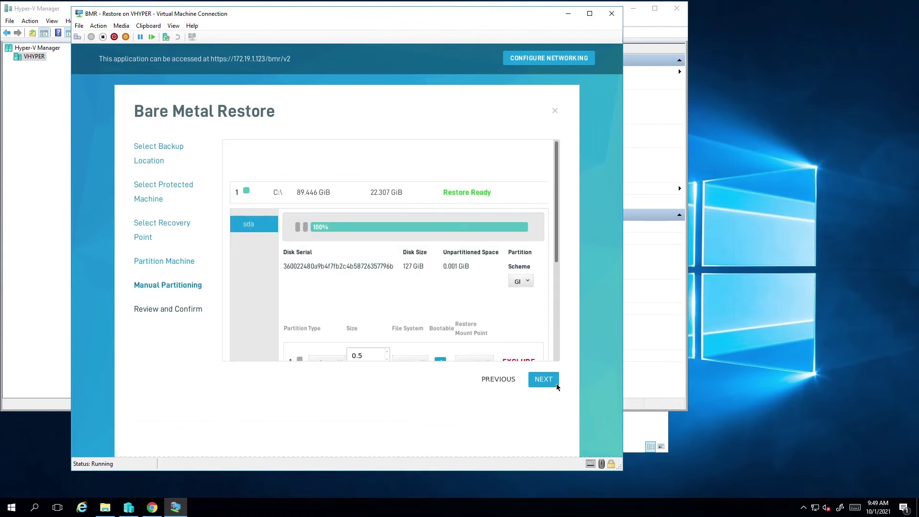
pyautogui.scroll(-3, 443, 297)
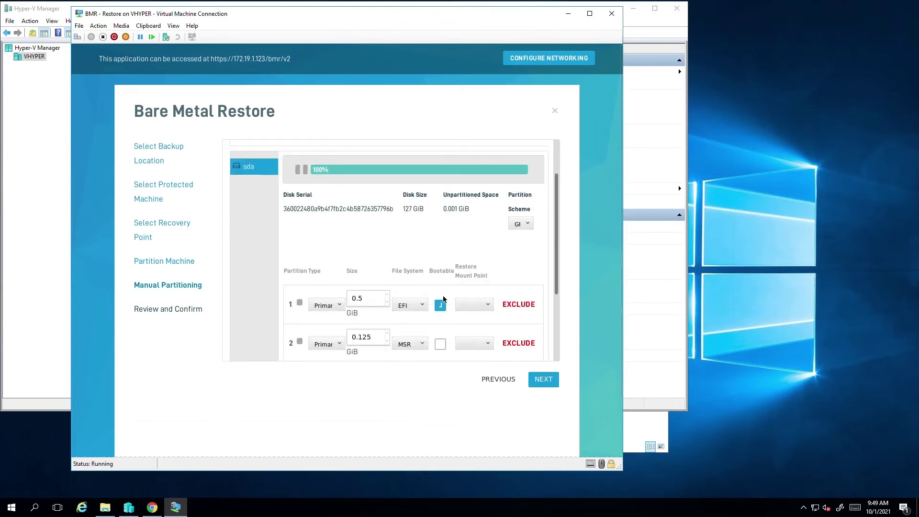
pyautogui.scroll(-2, 444, 297)
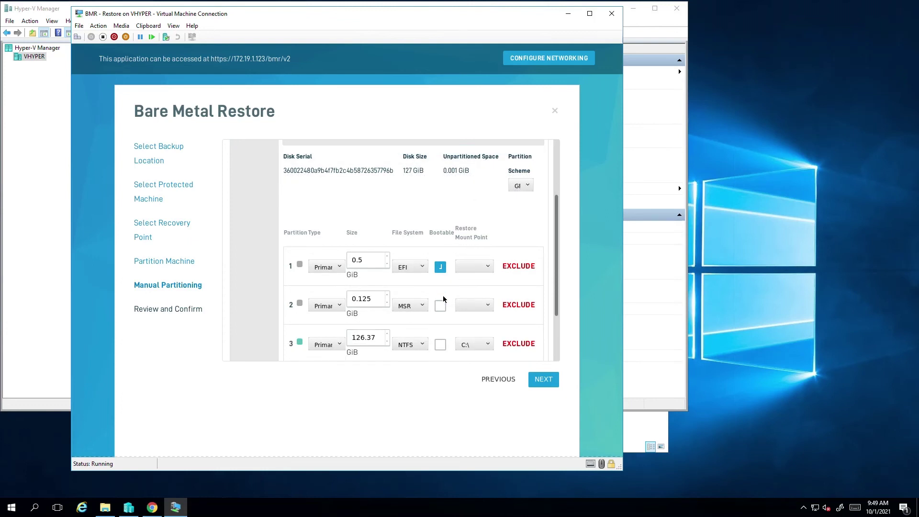
pyautogui.scroll(-1, 443, 299)
pyautogui.scroll(-1, 444, 297)
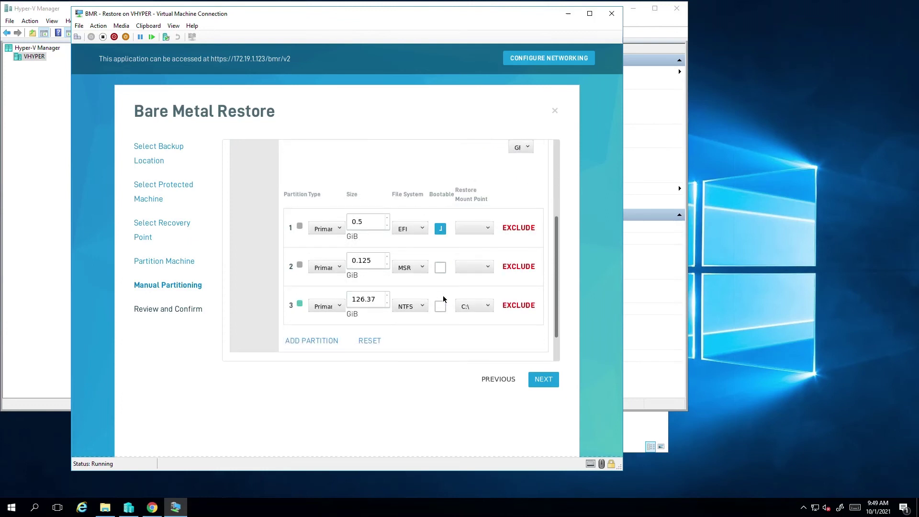
pyautogui.scroll(3, 443, 298)
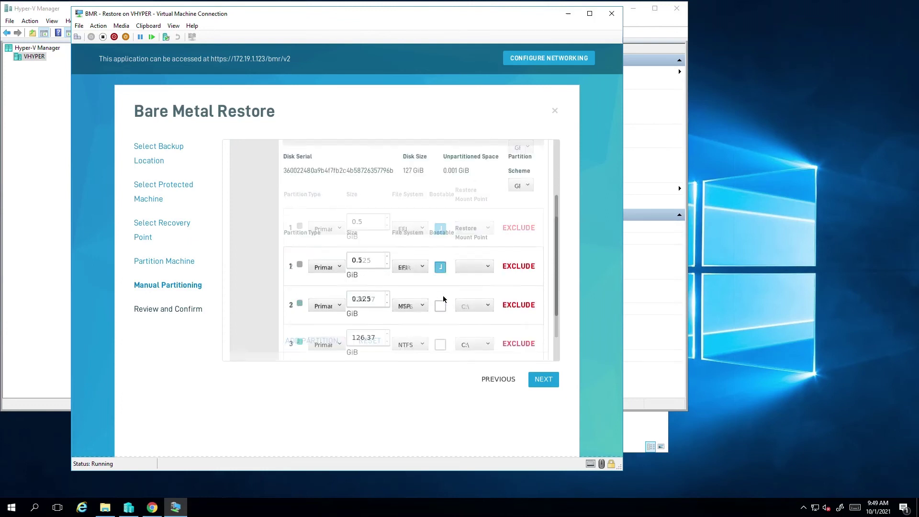
pyautogui.click(500, 380)
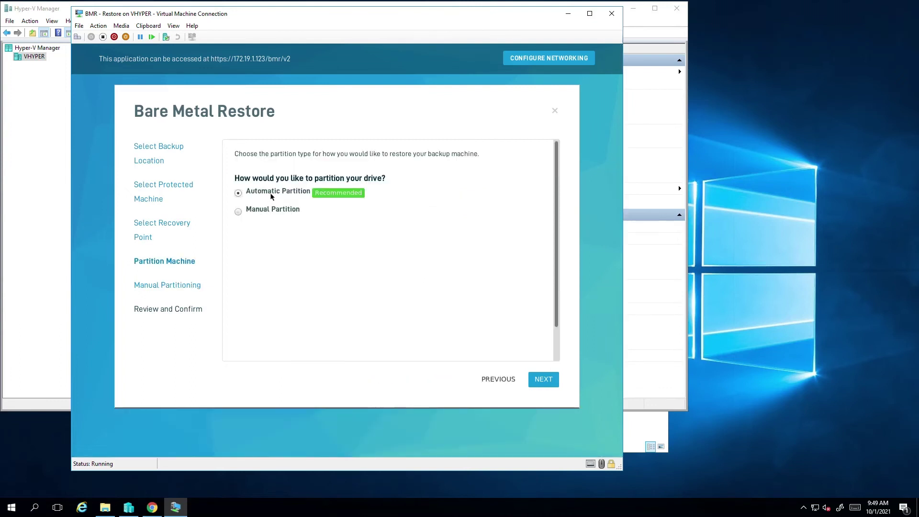
pyautogui.click(554, 384)
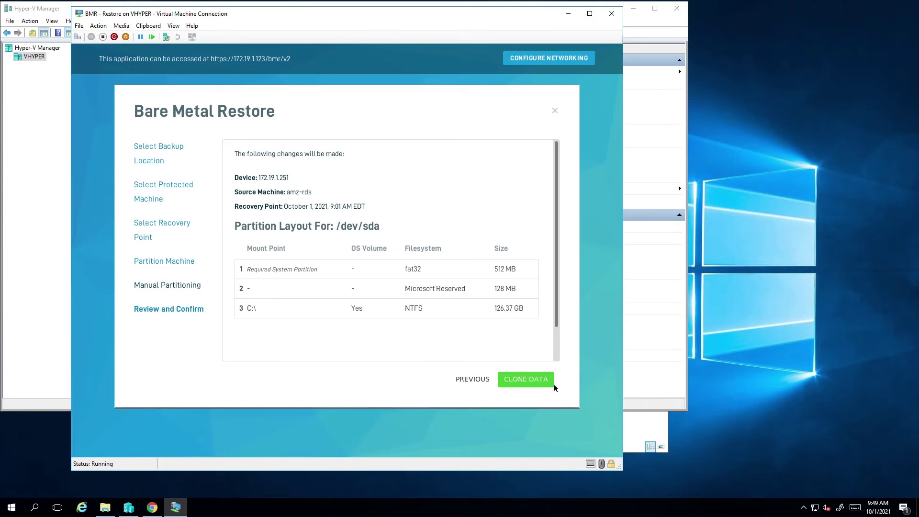
# Step: Clone the backup onto /dev/sda, entering FORMAT to approve wiping the drive
pyautogui.click(549, 383)
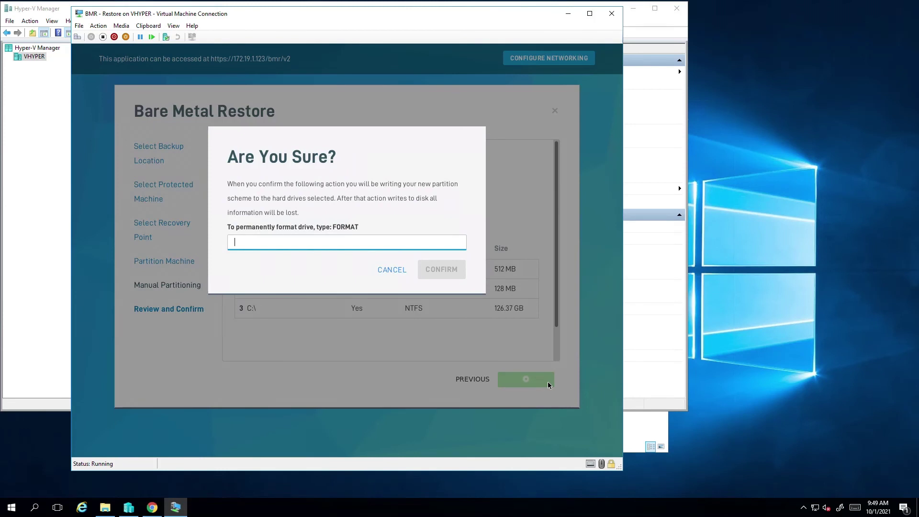
pyautogui.write('FORMAT')
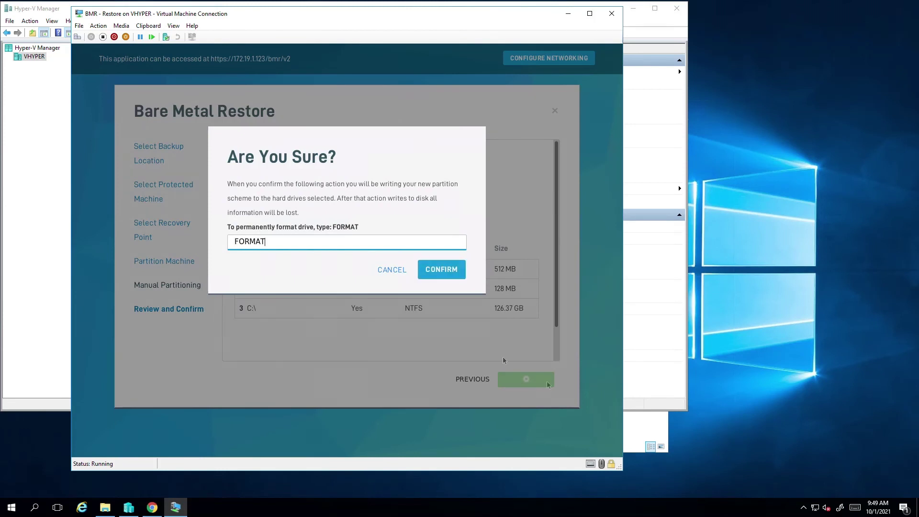
pyautogui.click(457, 269)
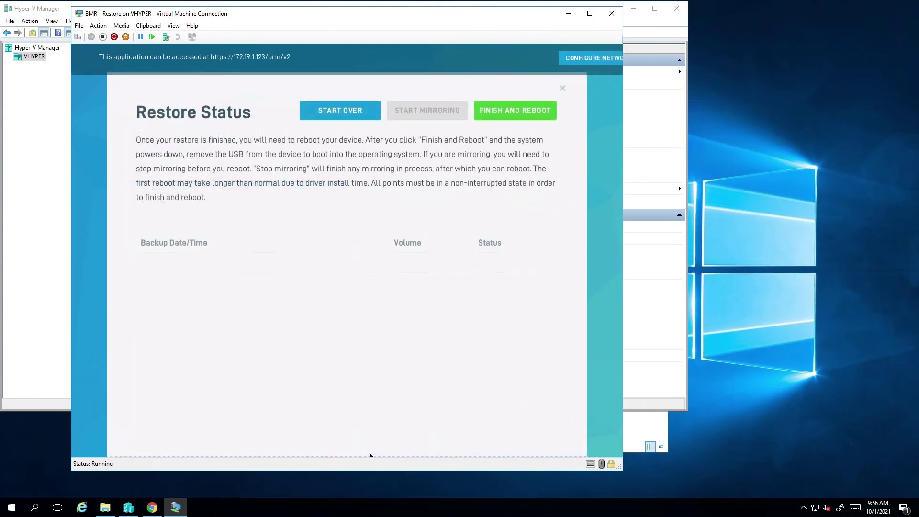
# Step: Finish the completed C:\ restore and reboot the VM into Windows
pyautogui.click(515, 111)
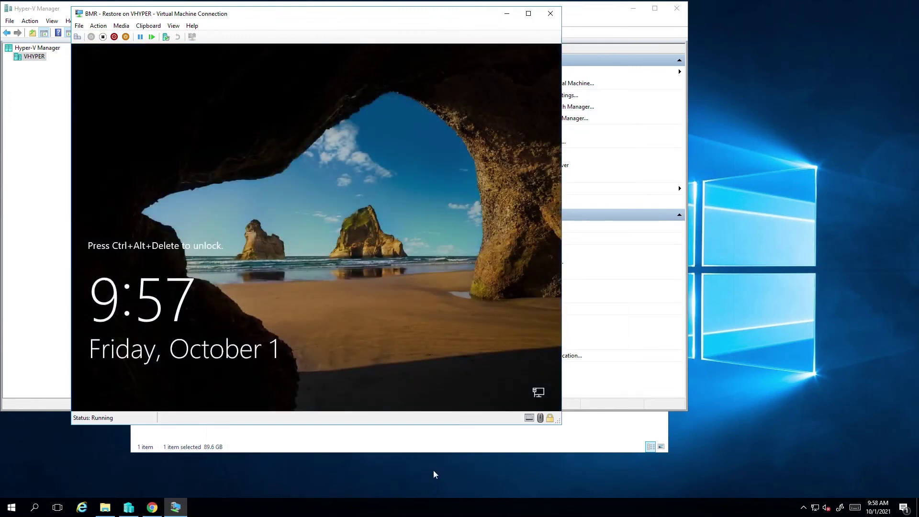
# Step: Minimize the VM console, then turn off Restore - RDS and confirm
pyautogui.click(507, 13)
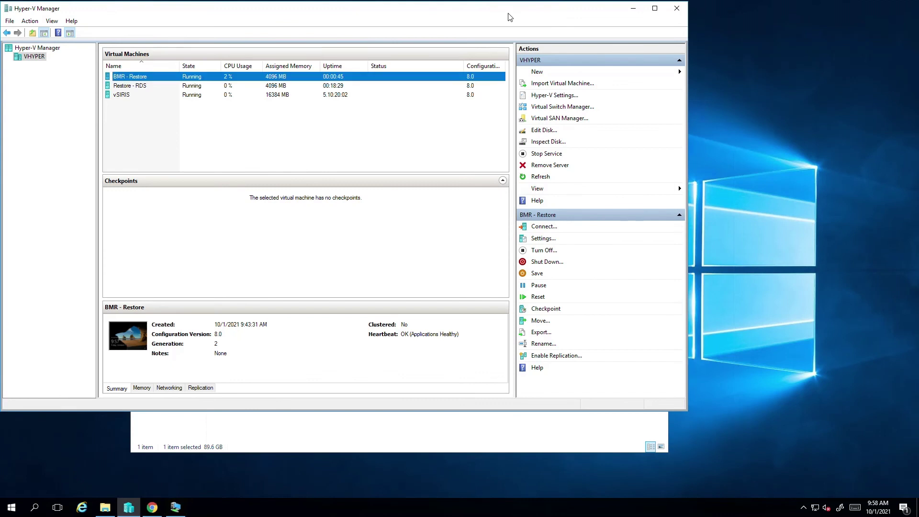
pyautogui.rightClick(202, 86)
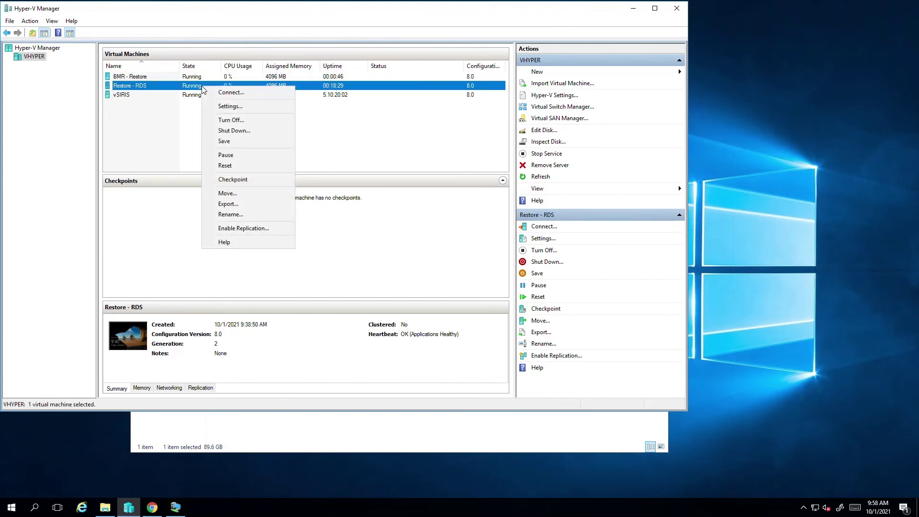
pyautogui.click(244, 120)
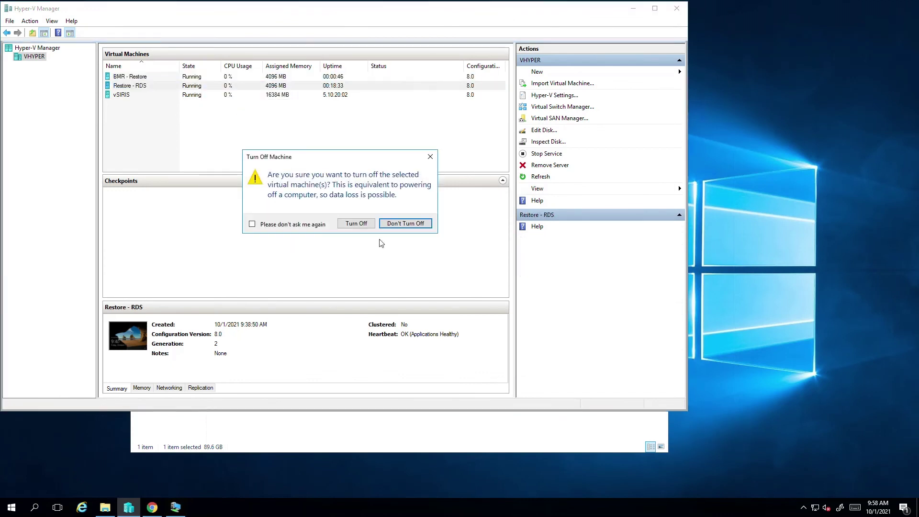
pyautogui.click(357, 223)
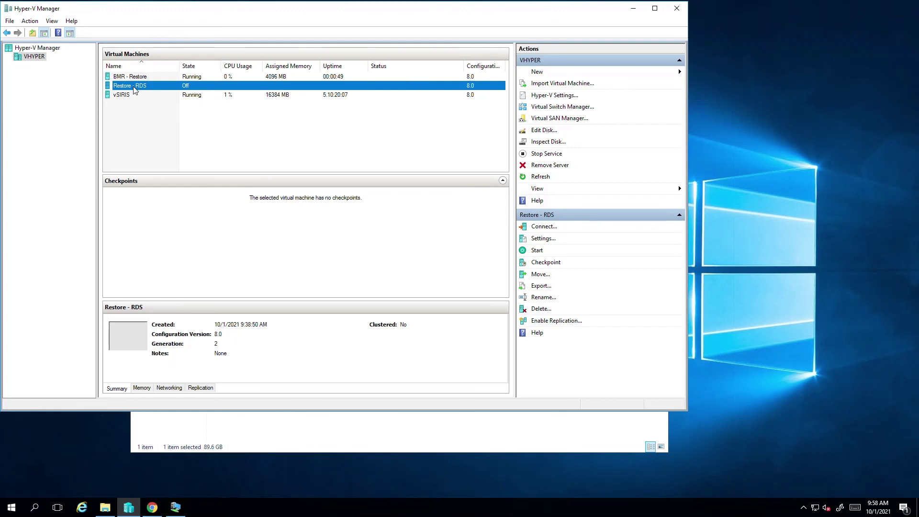
# Step: Open the Restore - RDS hard drive settings in the Edit Virtual Hard Disk Wizard
pyautogui.rightClick(135, 90)
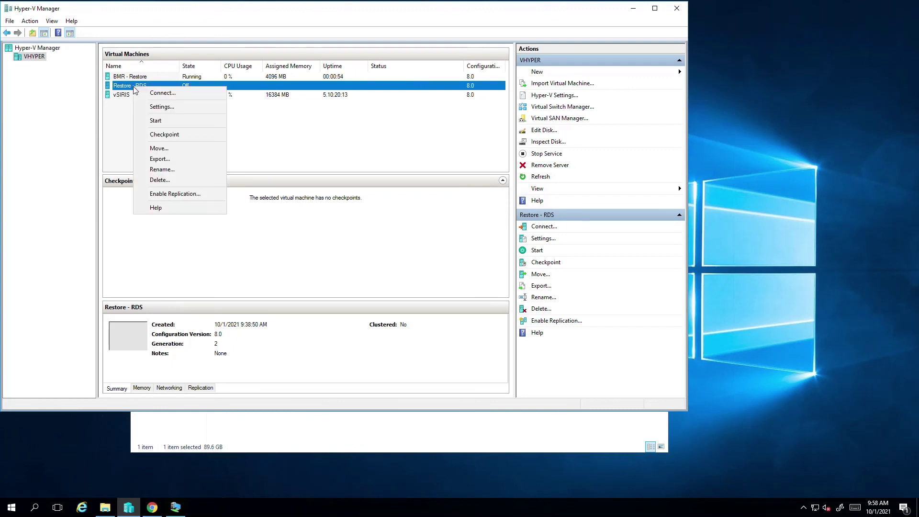
pyautogui.click(163, 106)
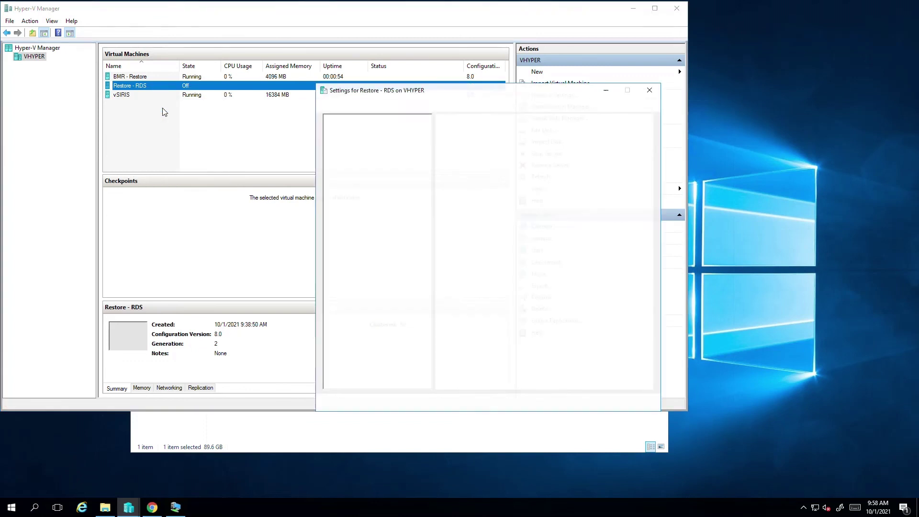
pyautogui.click(364, 210)
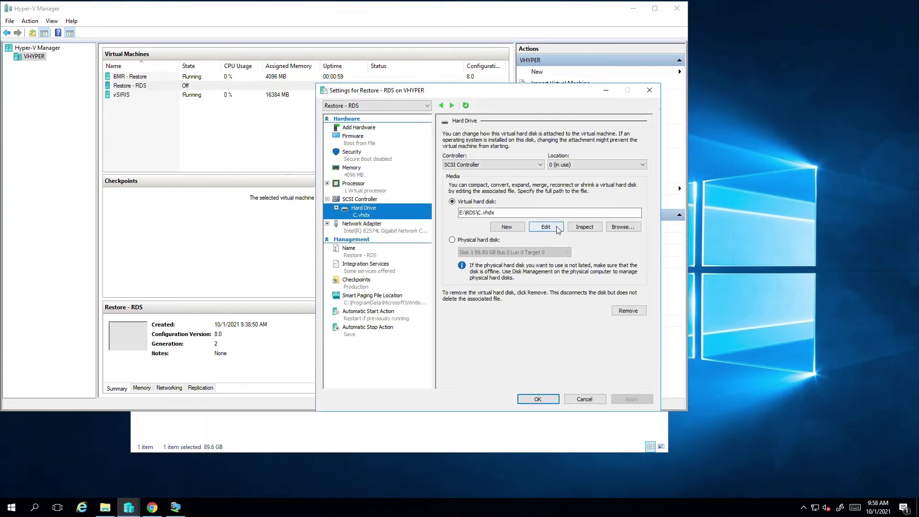
pyautogui.click(546, 227)
# Step: Choose to convert C.vhdx into a dynamically expanding VHDX disk
pyautogui.click(552, 362)
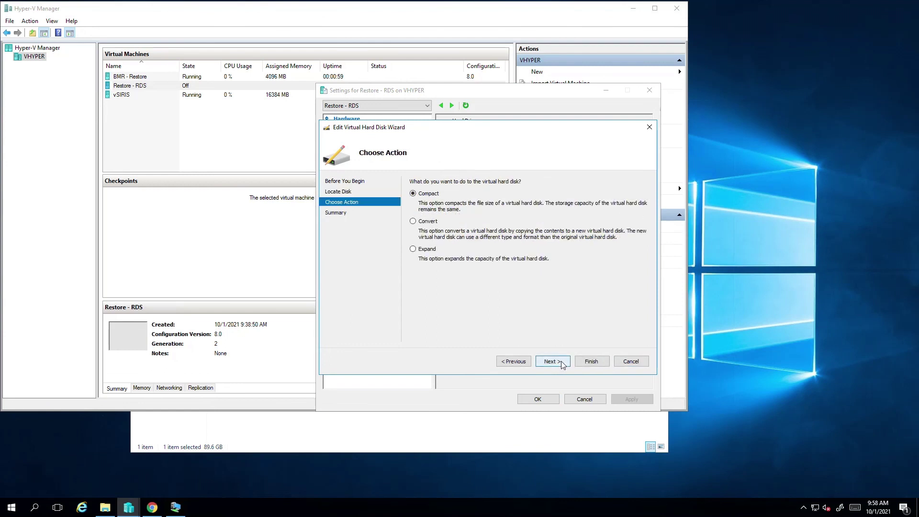
pyautogui.click(431, 222)
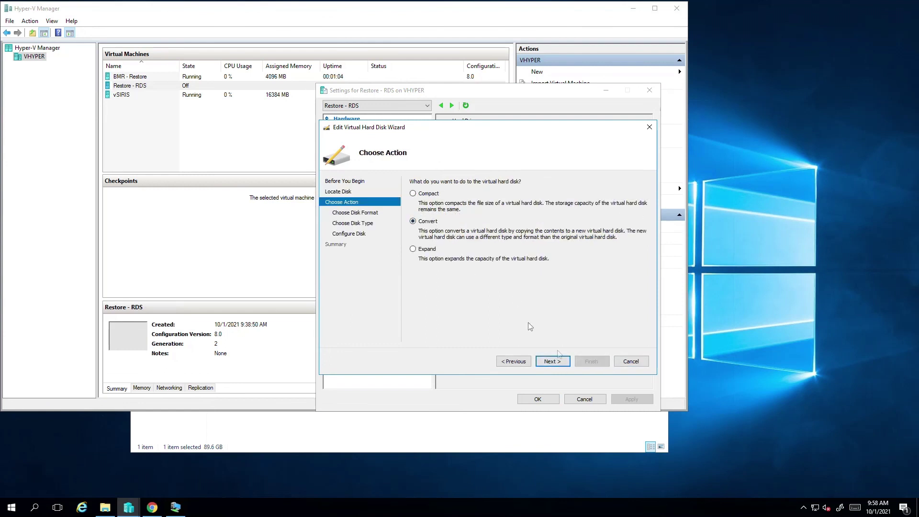
pyautogui.click(557, 362)
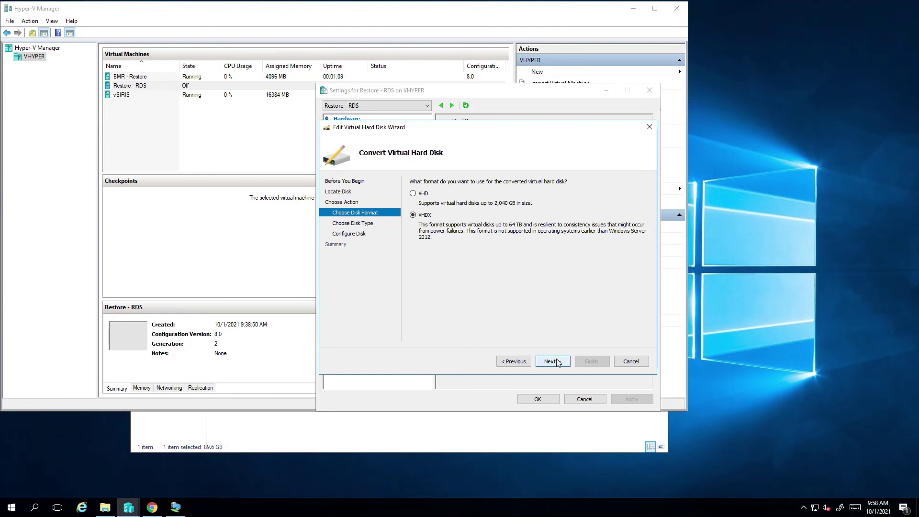
pyautogui.click(557, 363)
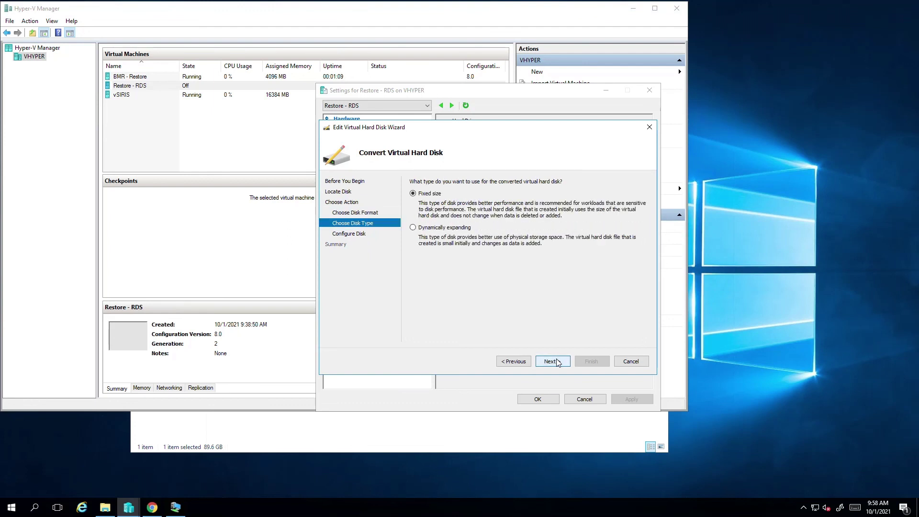
pyautogui.click(464, 232)
pyautogui.click(552, 361)
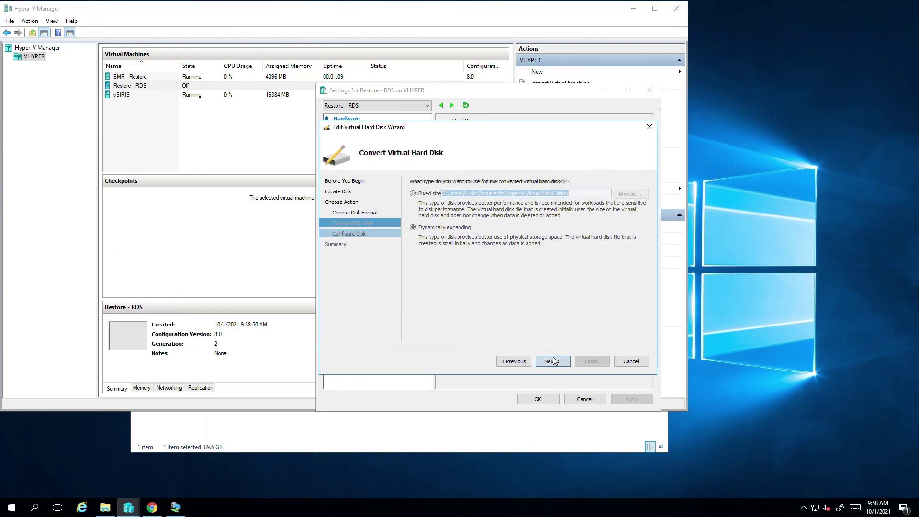
# Step: Save the converted disk as E:\test-convert.vhdx and start the conversion
pyautogui.click(629, 197)
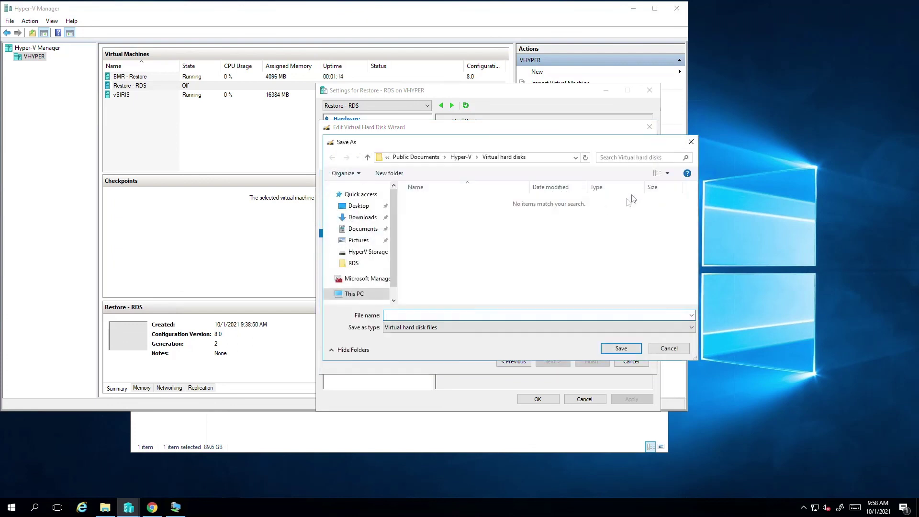
pyautogui.click(375, 256)
pyautogui.click(514, 317)
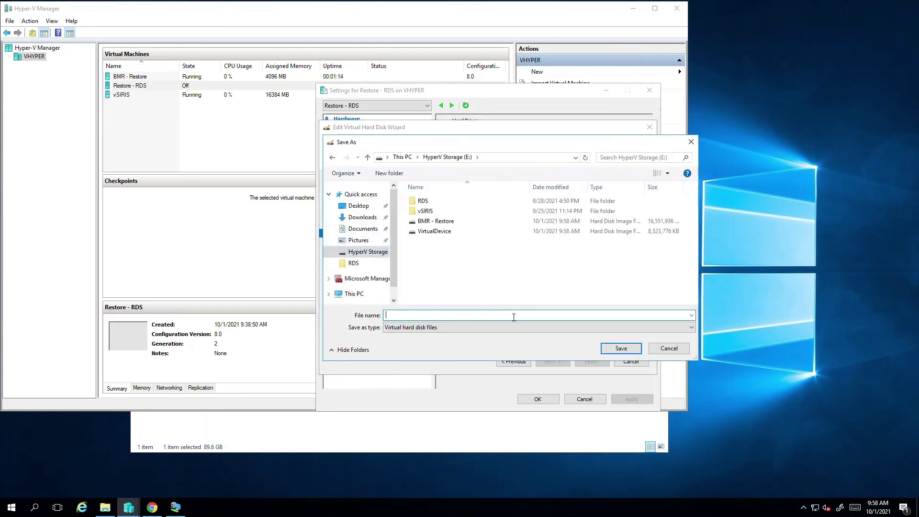
pyautogui.write('test-convert')
pyautogui.press('Return')
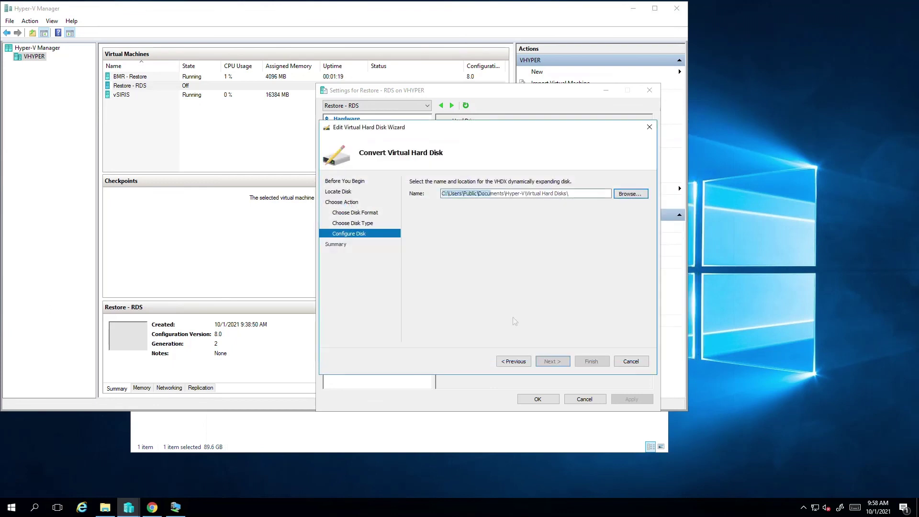
pyautogui.click(552, 362)
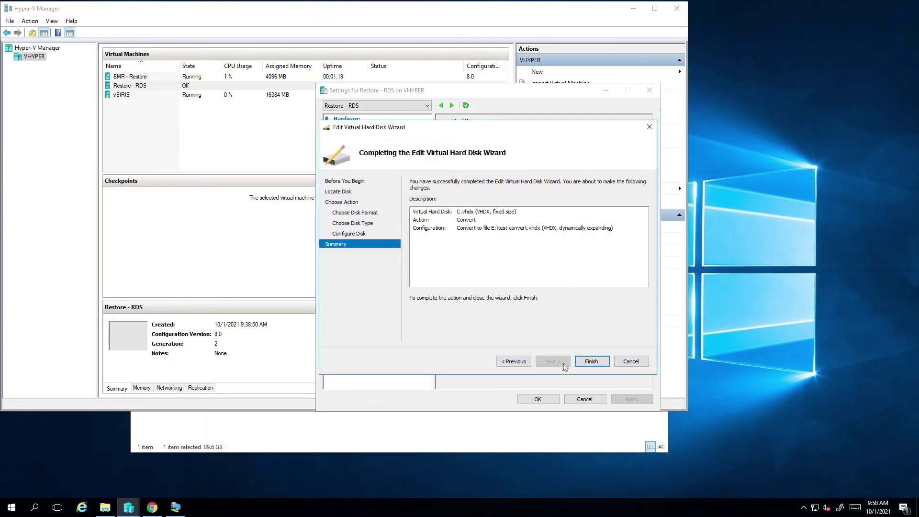
pyautogui.click(589, 362)
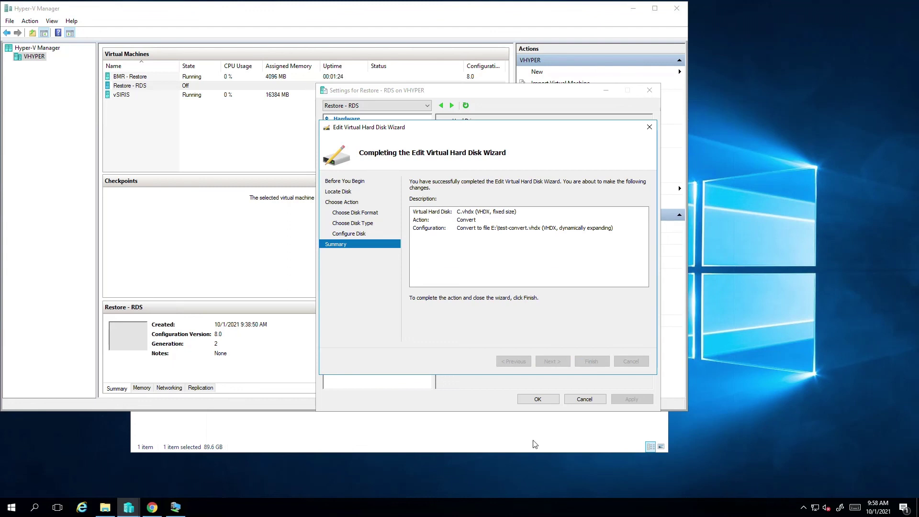